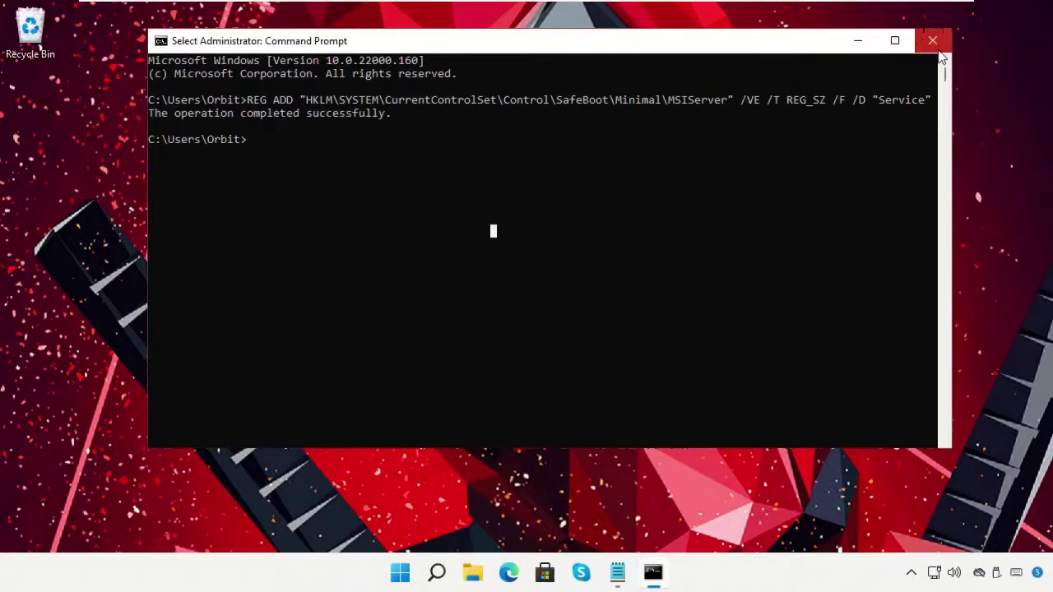
Close the Command Prompt and open System Configuration by running msconfig
click(933, 41)
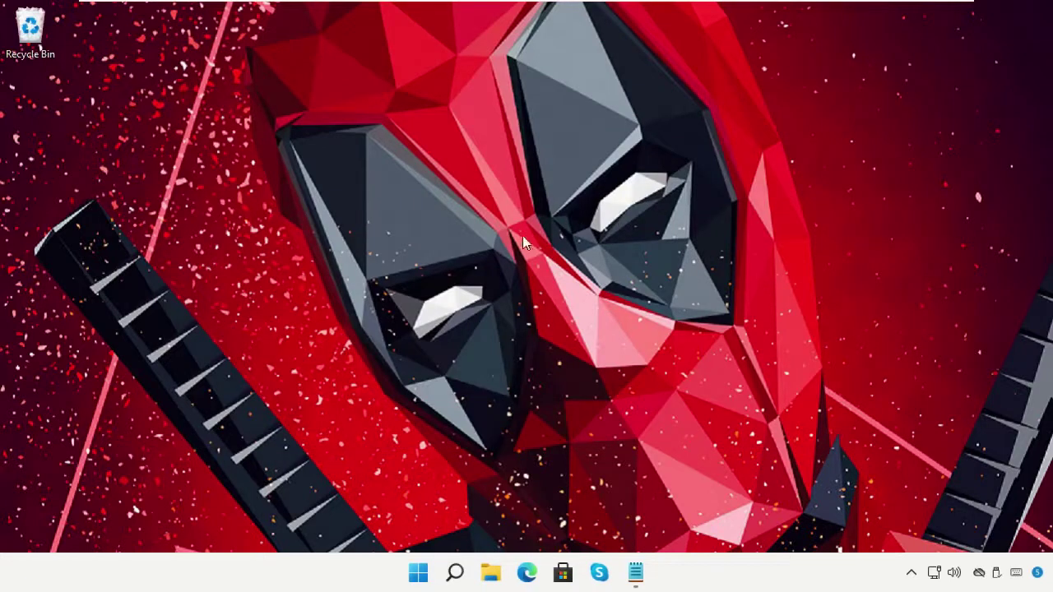
right_click(417, 567)
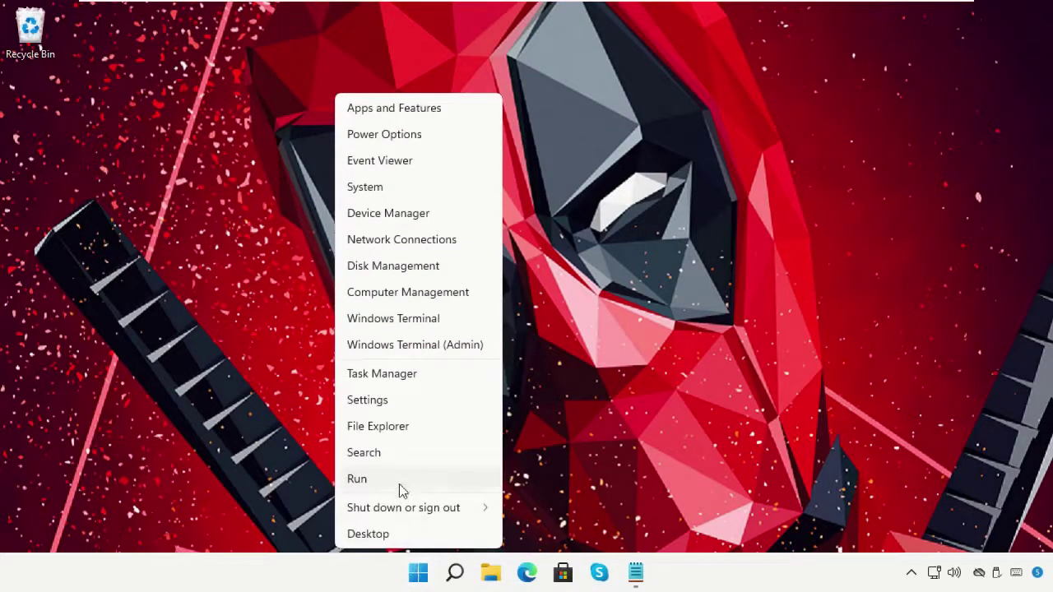
click(400, 484)
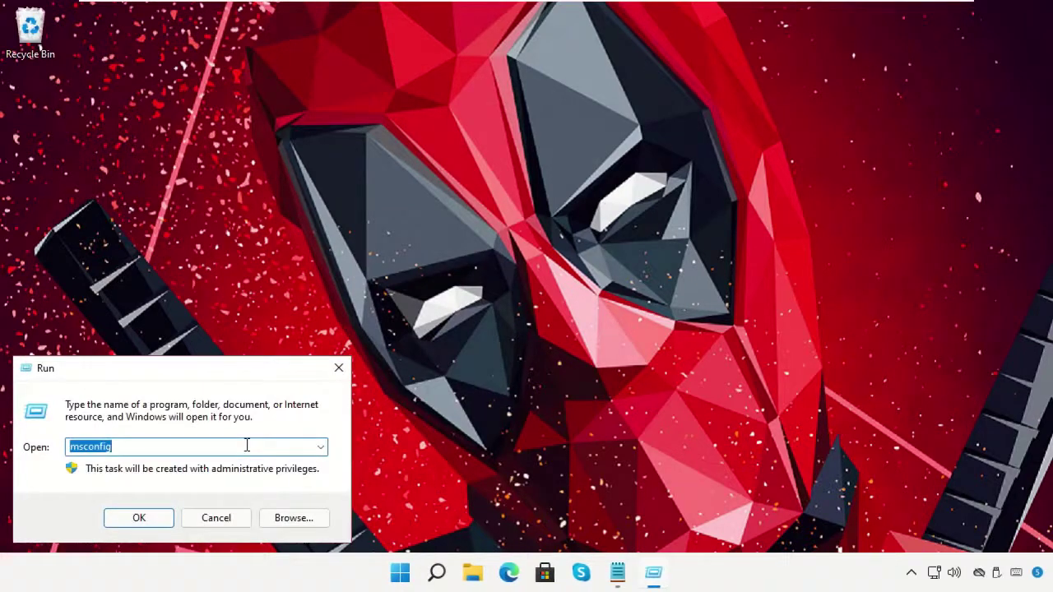
text(msconfig)
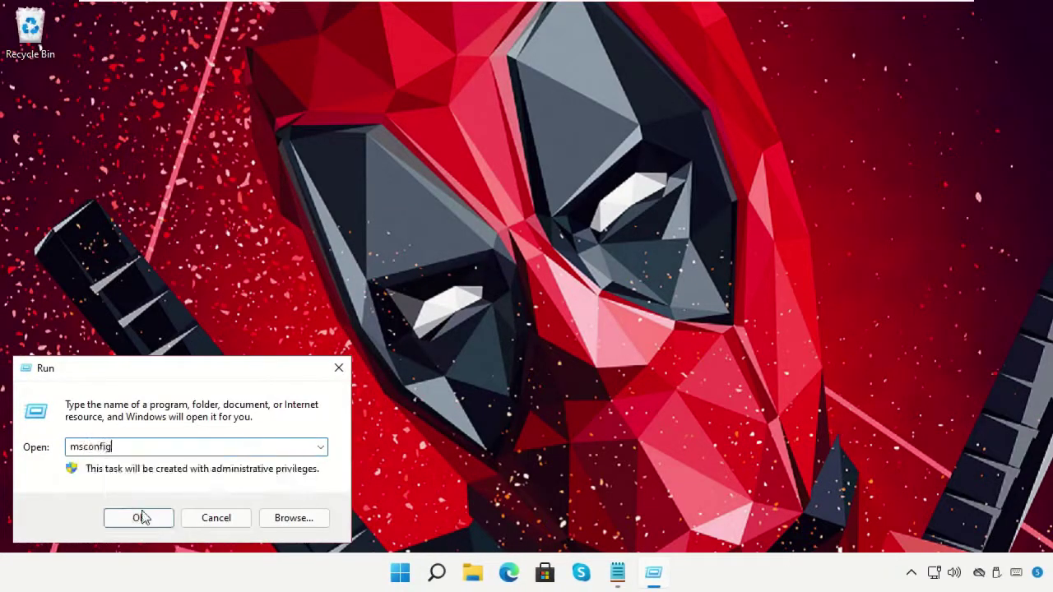
click(139, 520)
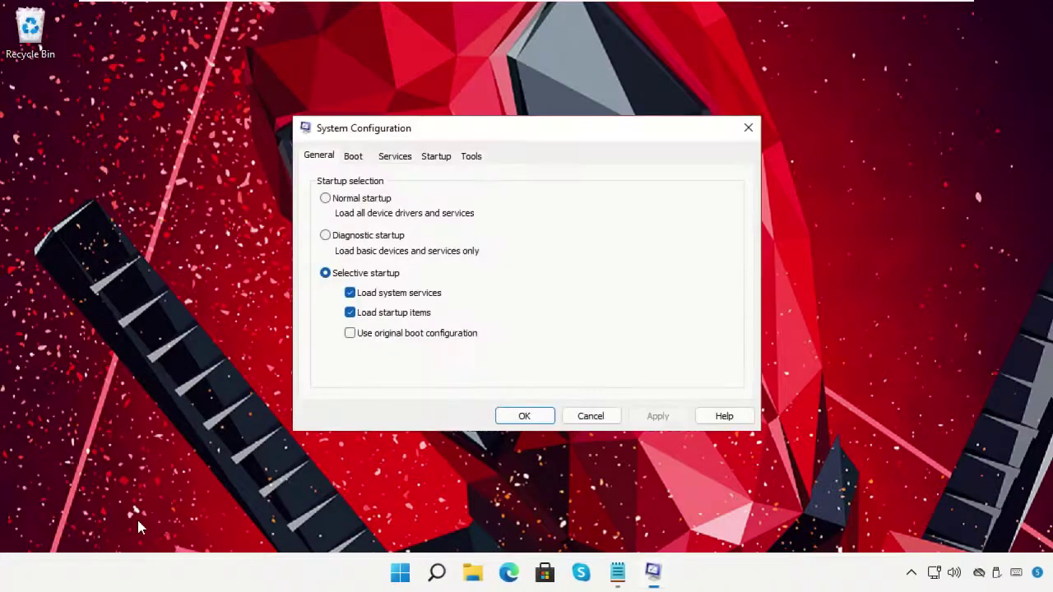
Enable Safe boot with the Minimal option, apply the change and restart the computer
click(349, 158)
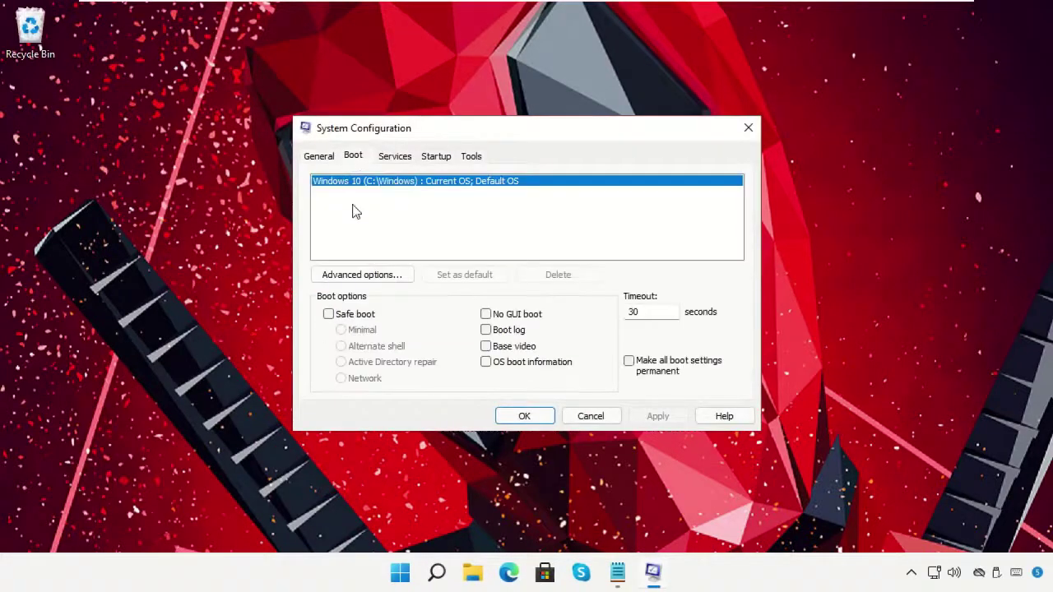
click(345, 317)
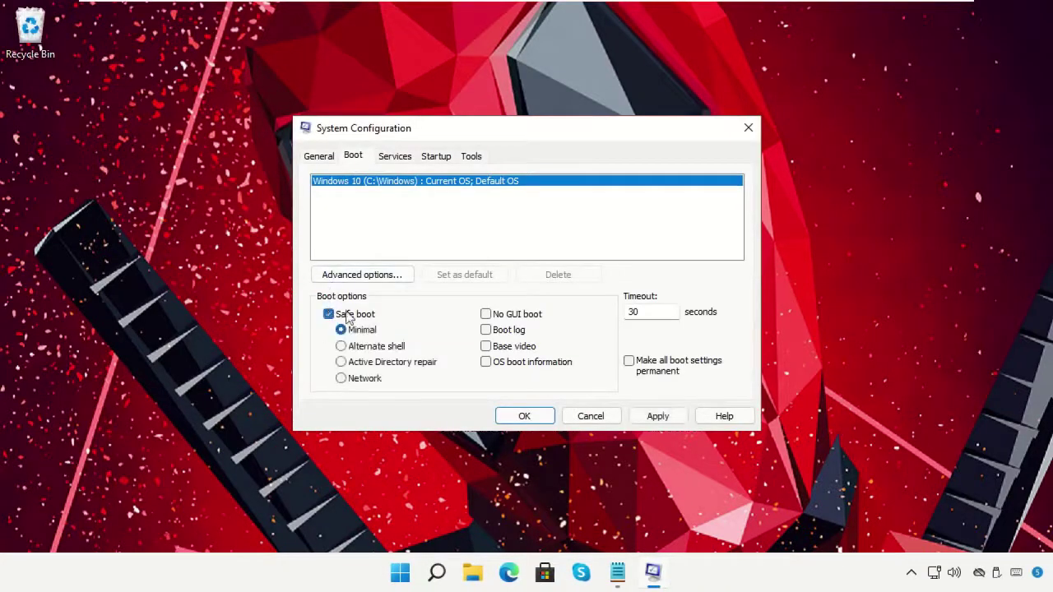
click(658, 417)
click(541, 421)
click(483, 324)
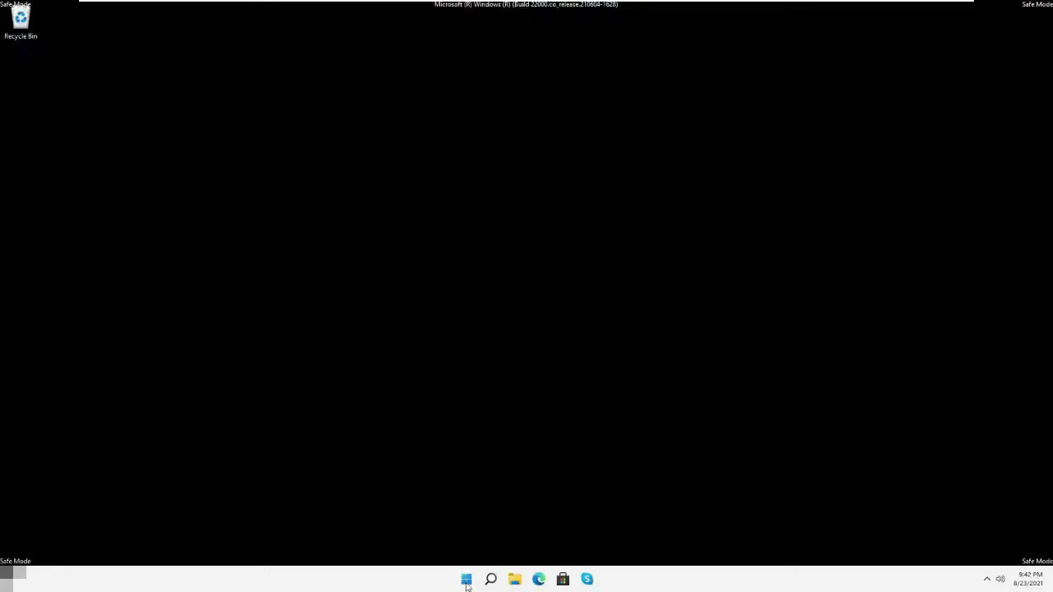
Open Device Manager, collapse Monitors and expand the Network adapters category
right_click(466, 585)
click(462, 344)
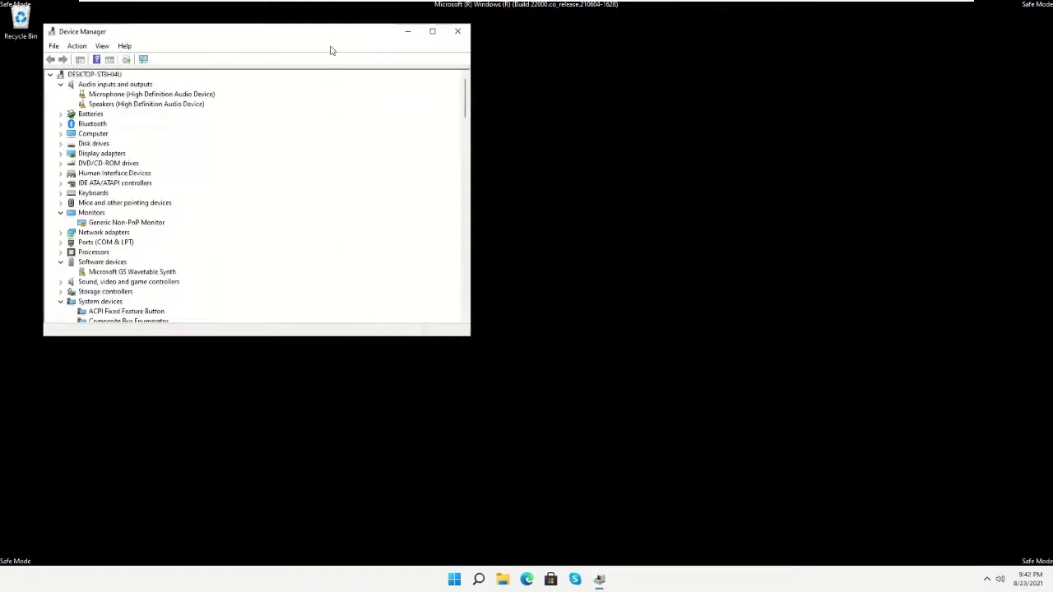
drag(332, 36, 389, 55)
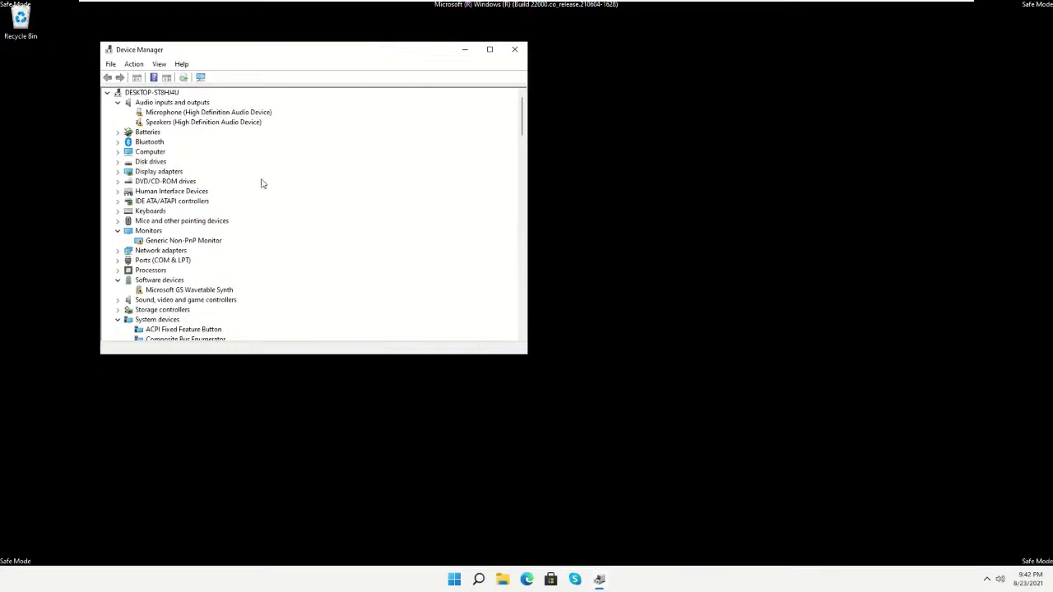
click(119, 231)
click(119, 241)
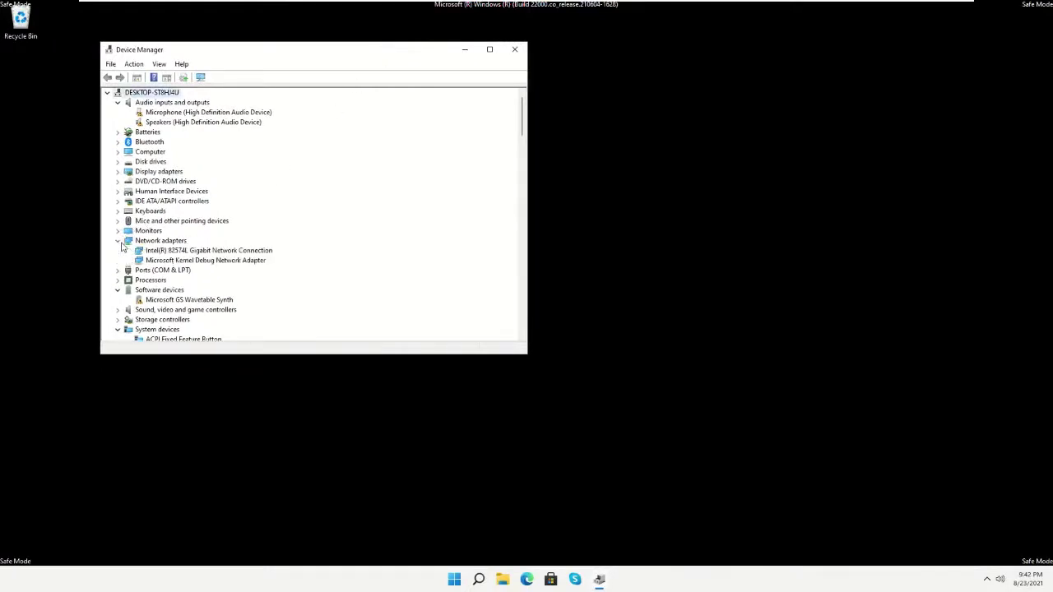
Uninstall the Intel(R) 82574L Gigabit Network Connection device and close Device Manager
click(186, 252)
right_click(186, 252)
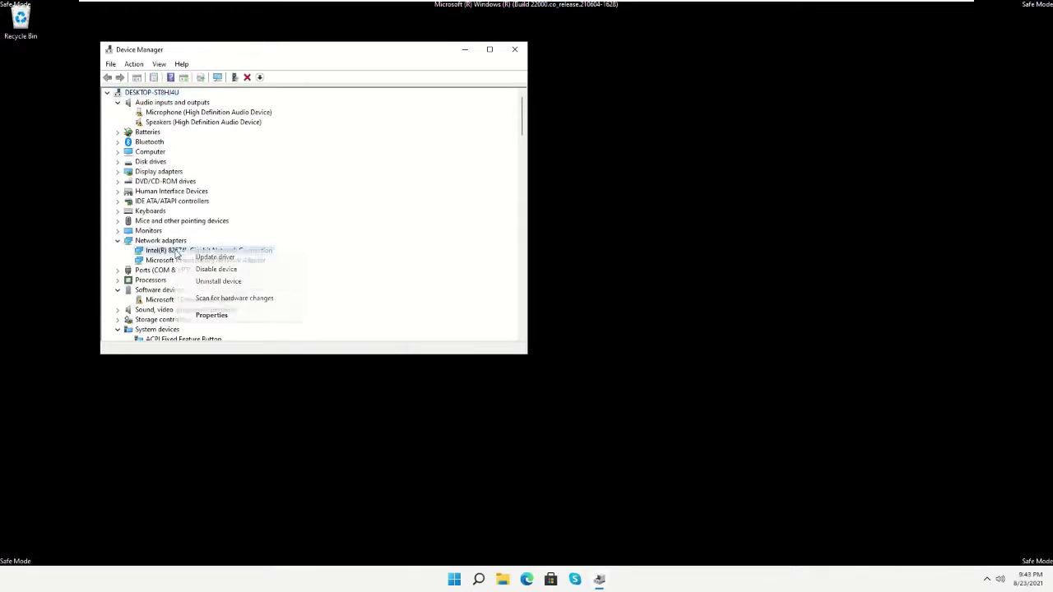
click(236, 282)
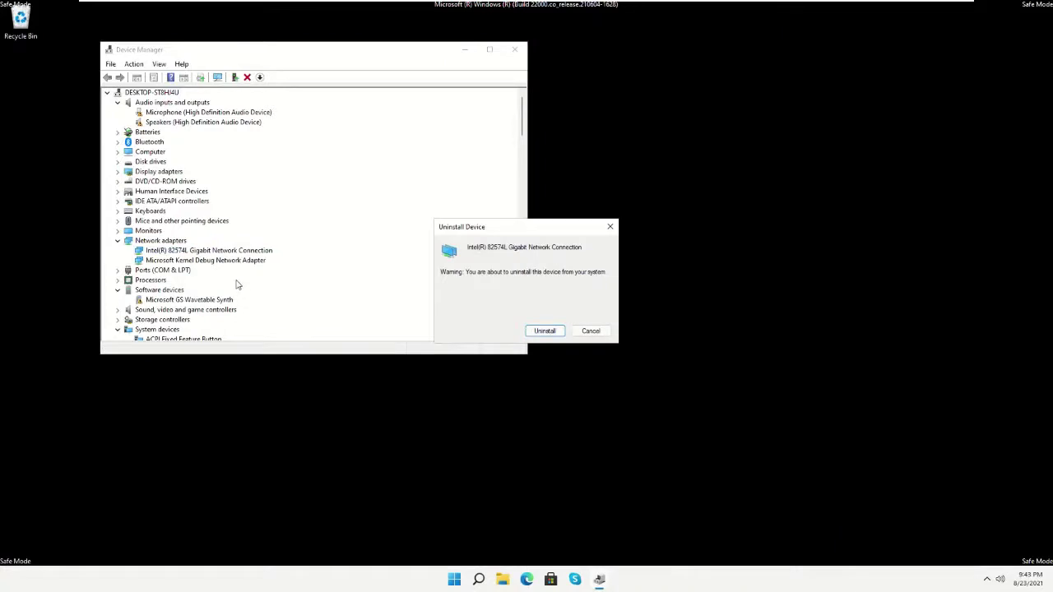
click(546, 329)
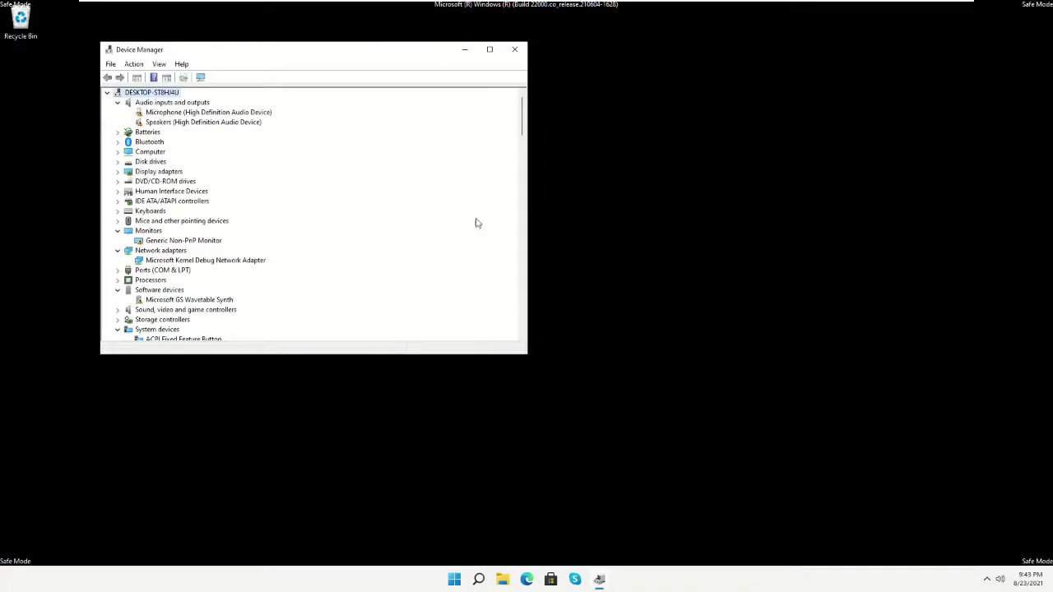
click(515, 51)
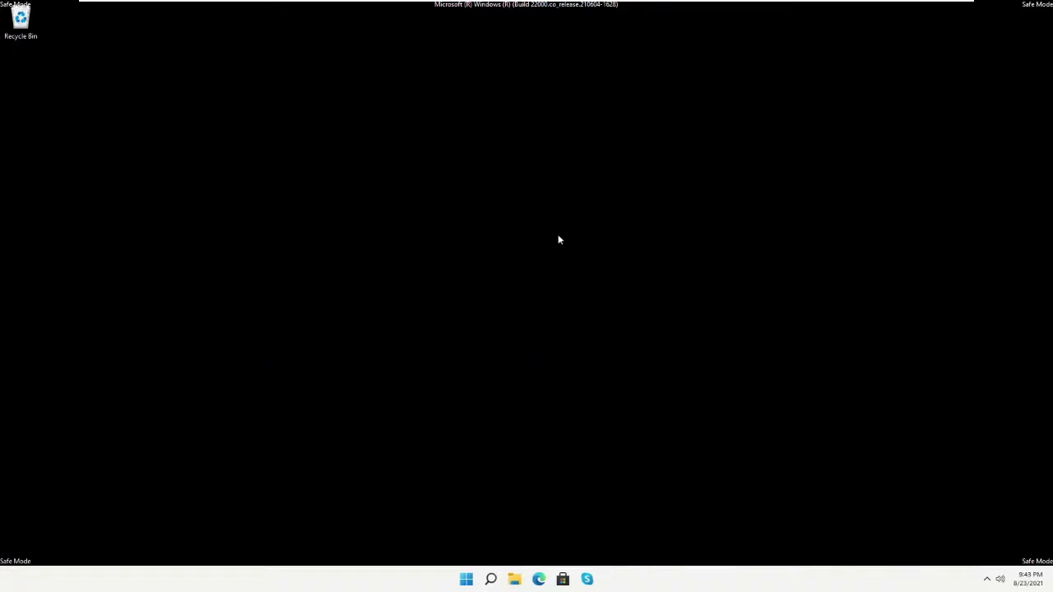
Run msconfig to open System Configuration in Safe Mode
right_click(464, 578)
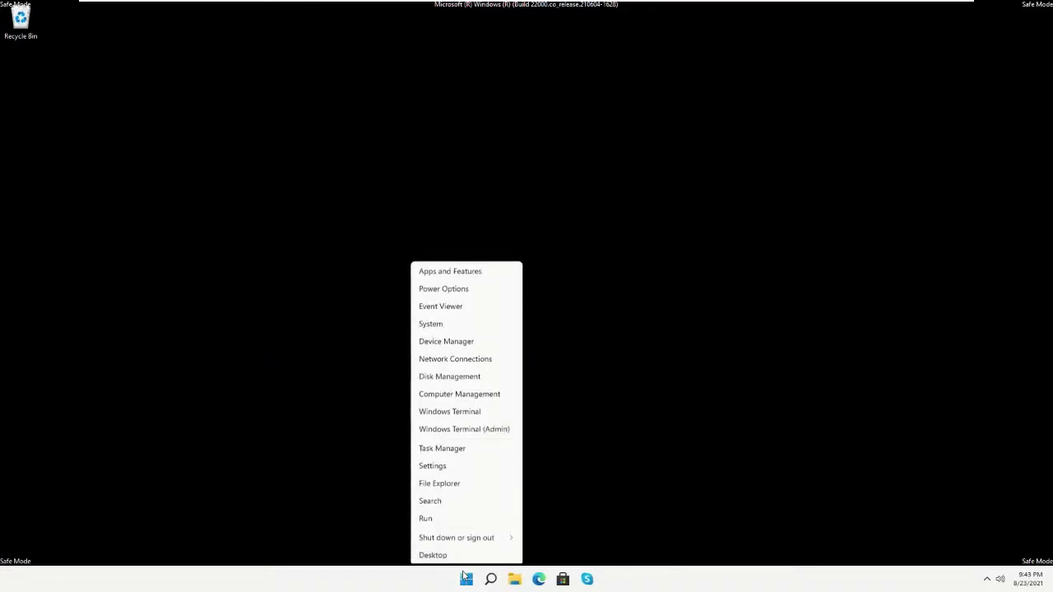
click(453, 518)
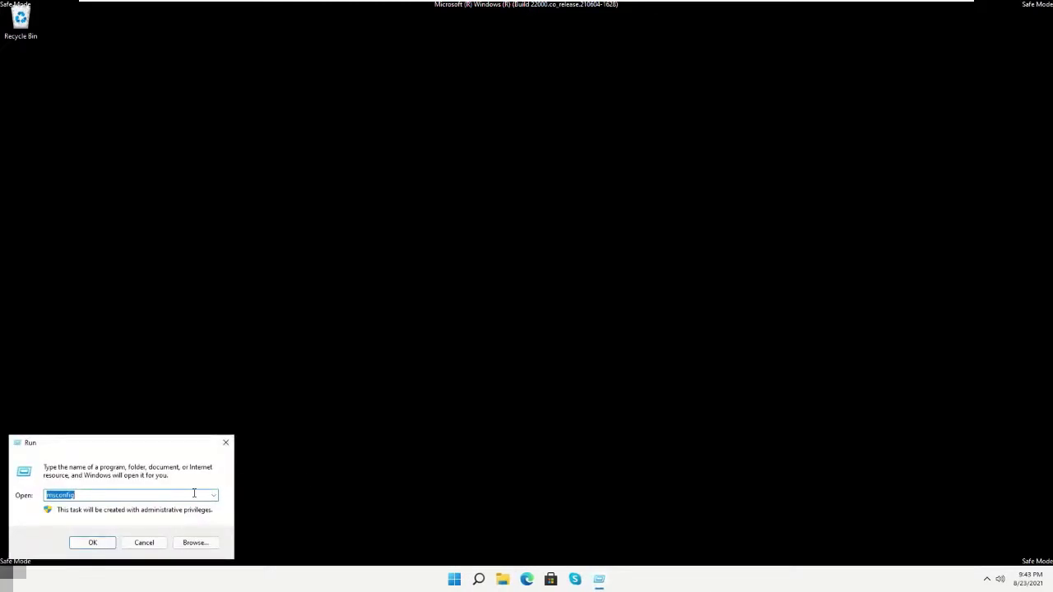
key(BackSpace)
text(msconfig)
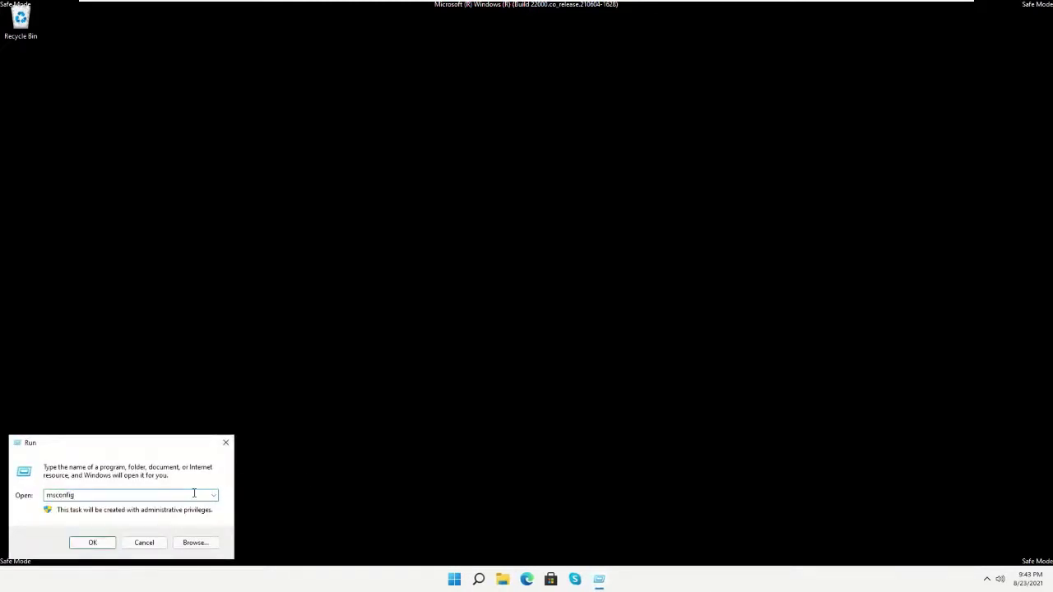
click(97, 543)
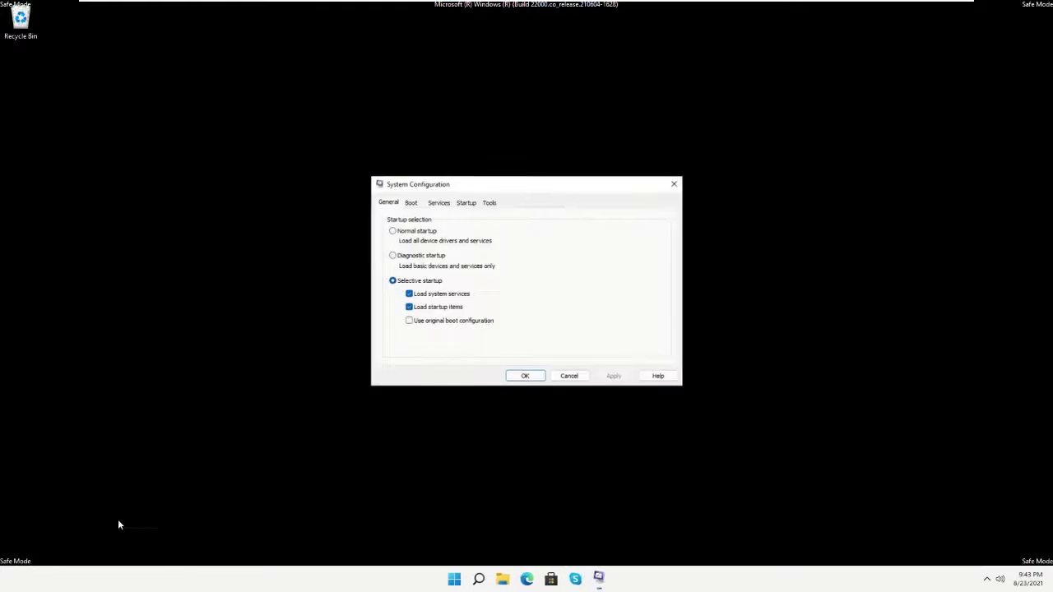
Turn off Safe boot, restart the computer to apply it, and sign in with the account password
click(410, 204)
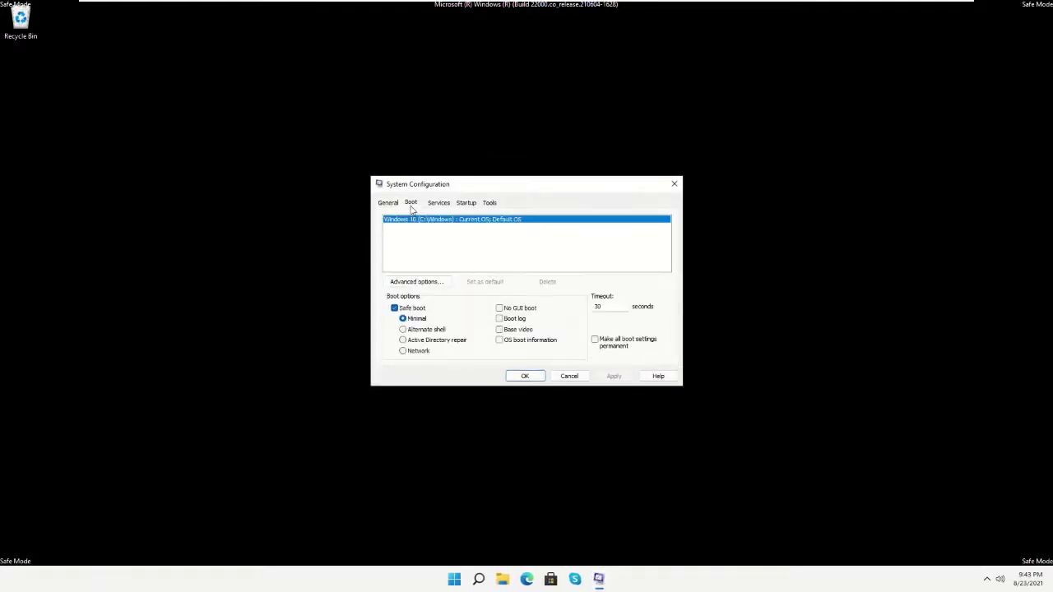
click(395, 308)
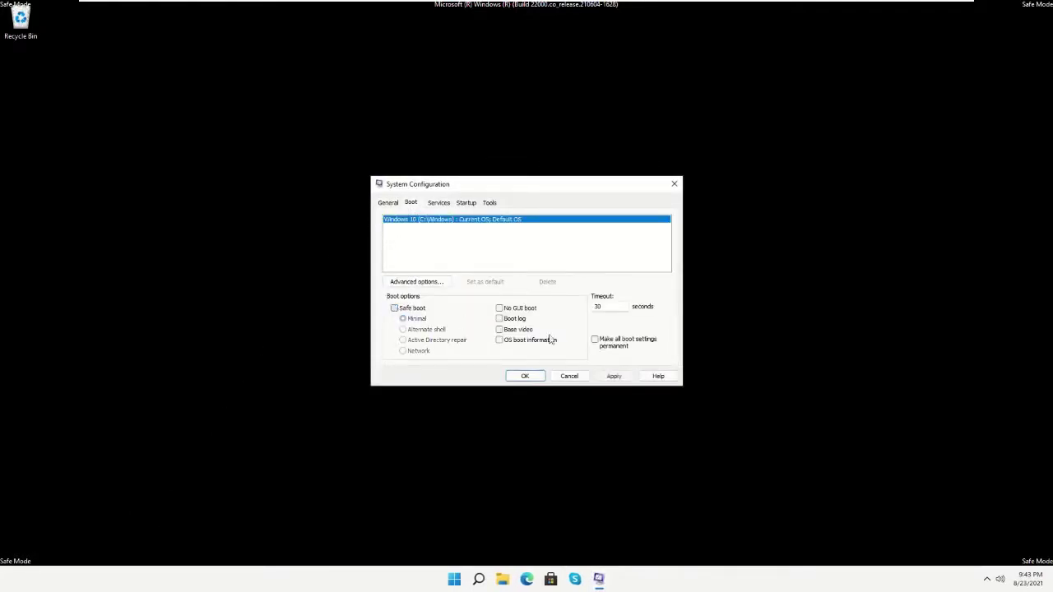
click(614, 376)
click(539, 377)
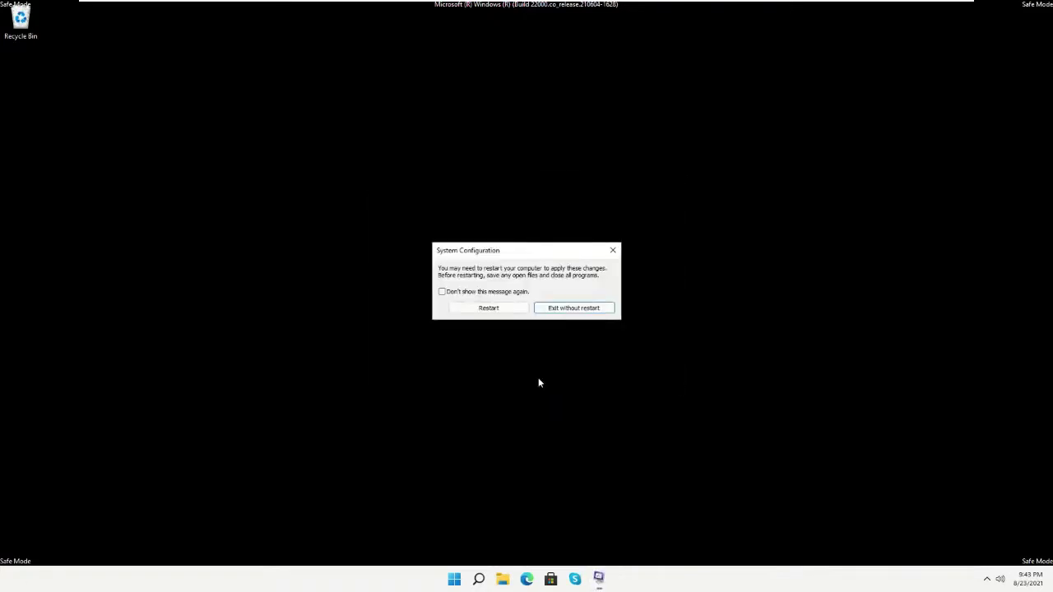
click(496, 310)
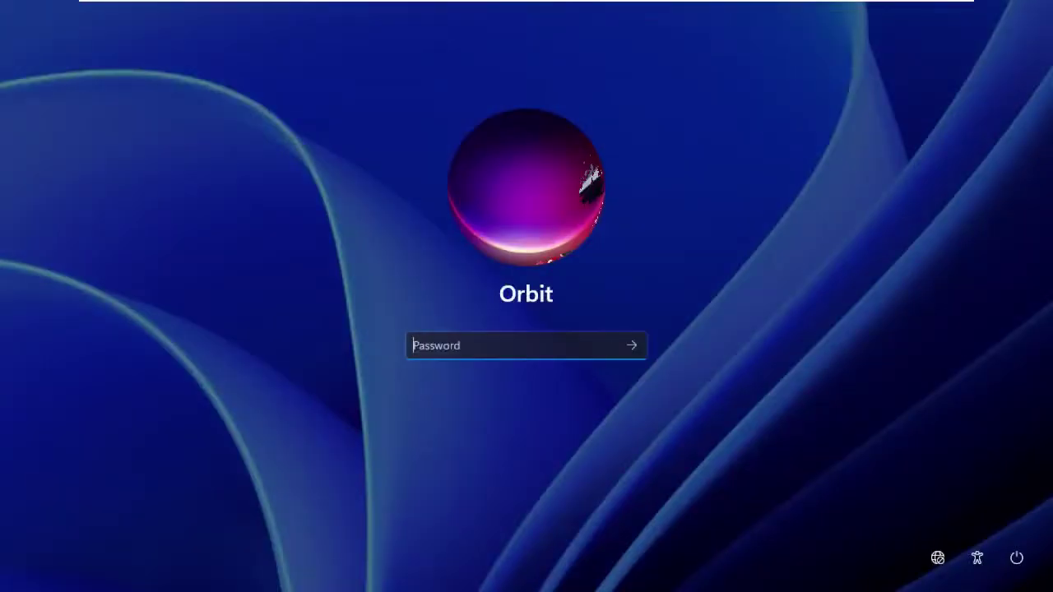
key(Return)
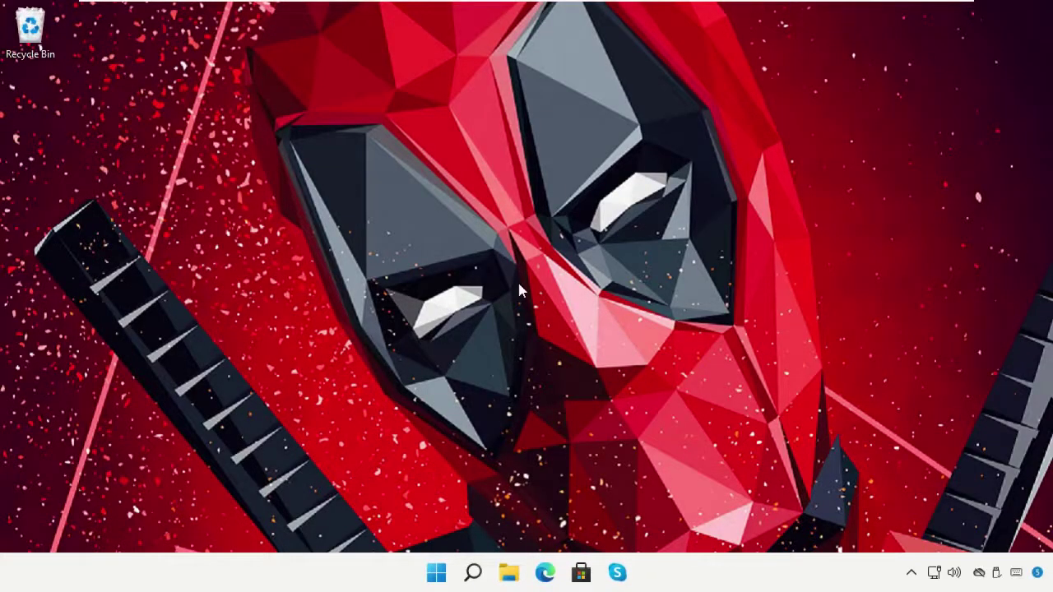
Open System Properties by running sysdm.cpl
right_click(434, 573)
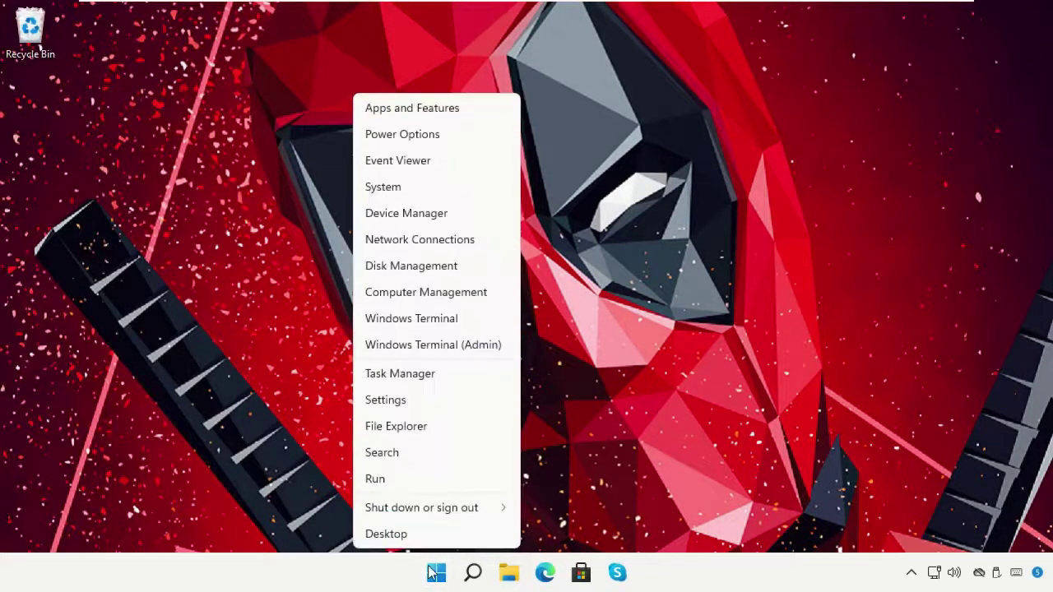
click(422, 479)
key(BackSpace)
text(sysdm.cpl)
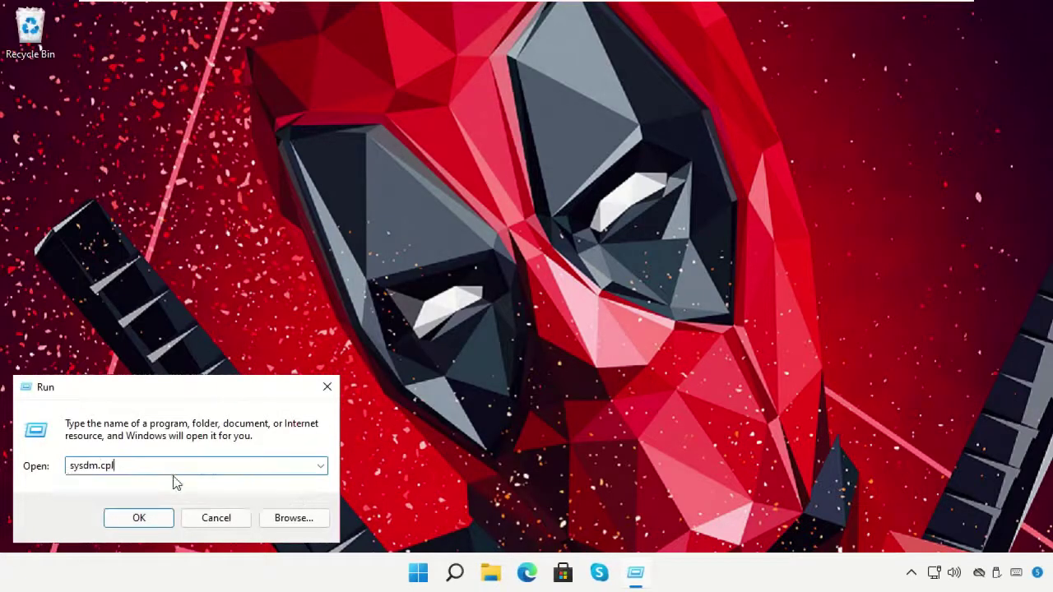
click(154, 518)
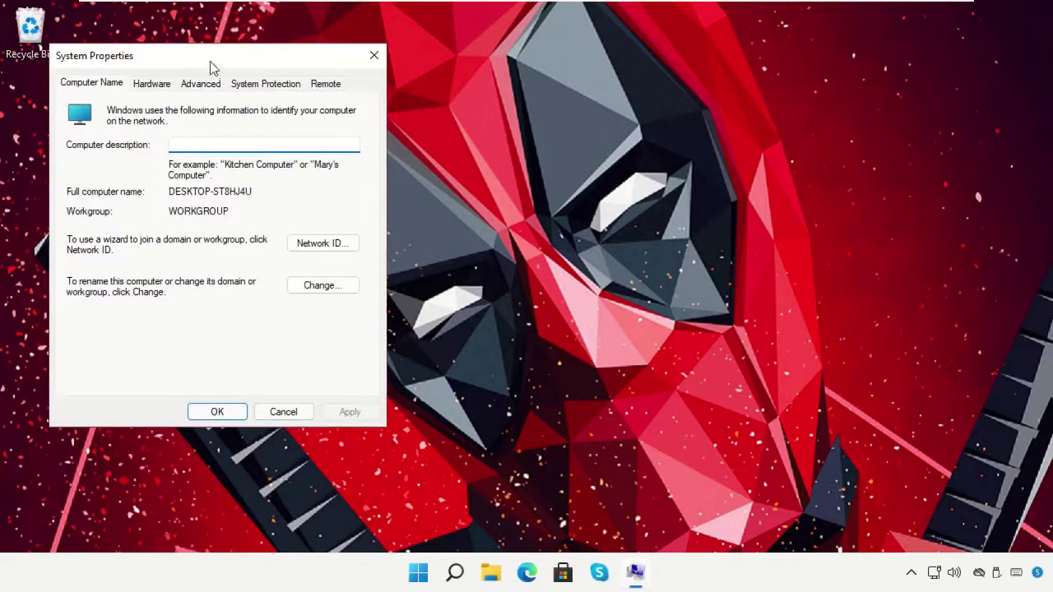
In the Startup and Recovery settings, disable Automatically restart and set debugging information to Small memory dump (256 KB), accepting the changes
drag(212, 64, 494, 57)
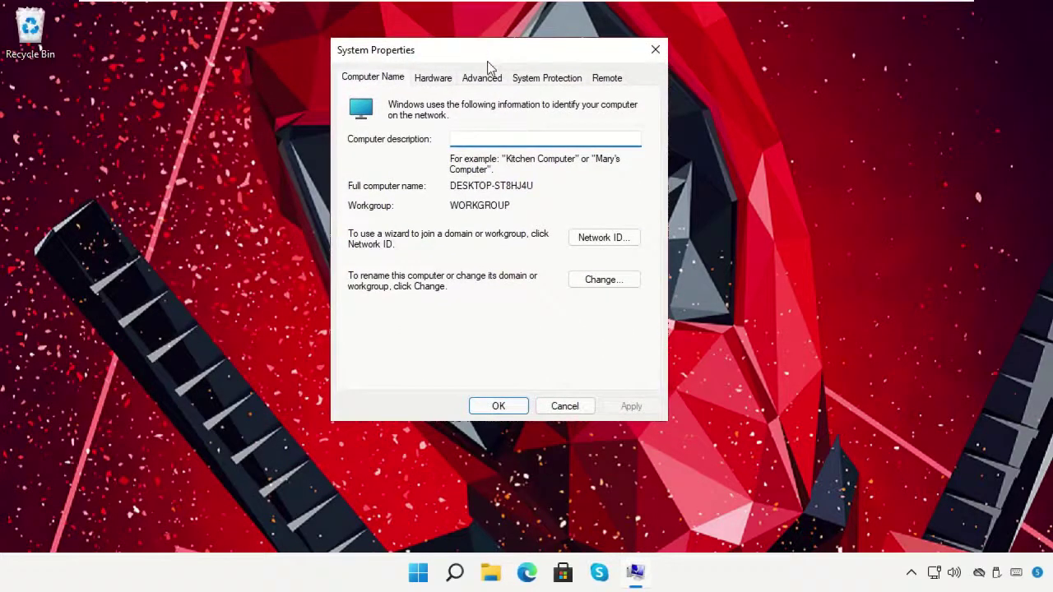
click(483, 79)
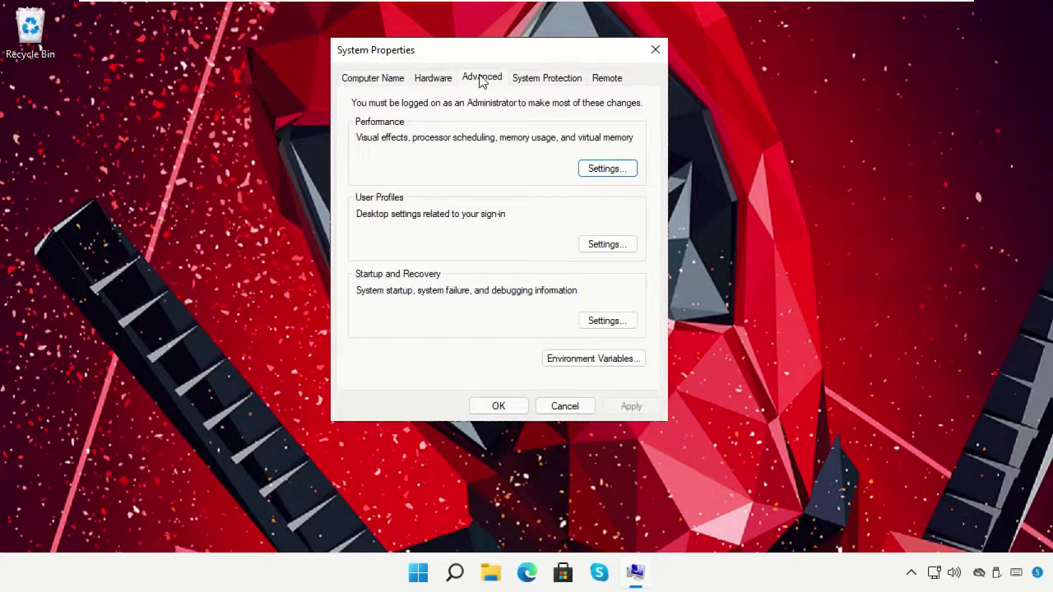
click(603, 321)
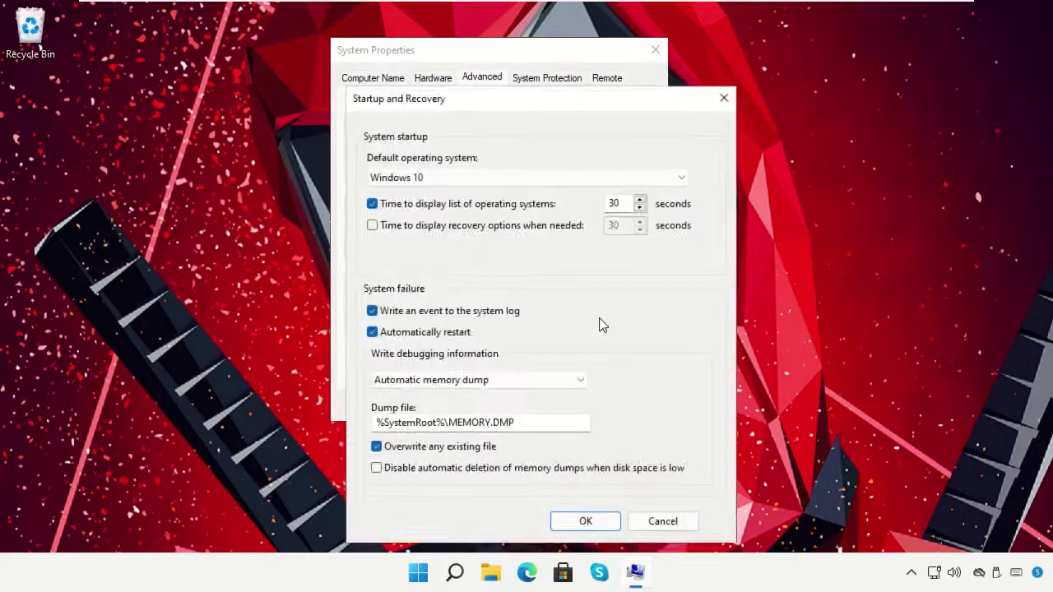
drag(487, 100, 470, 47)
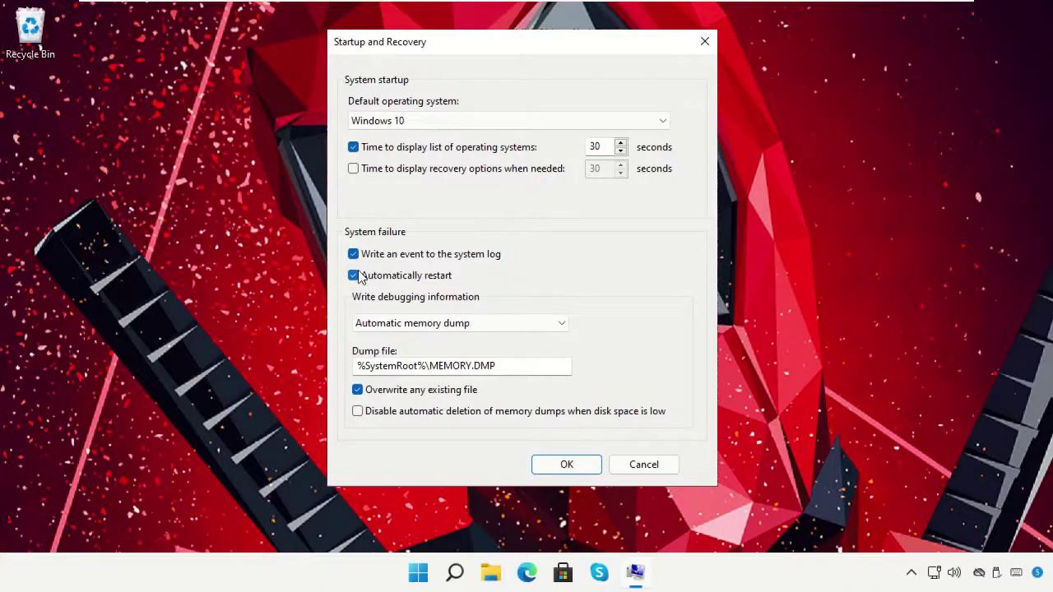
click(524, 321)
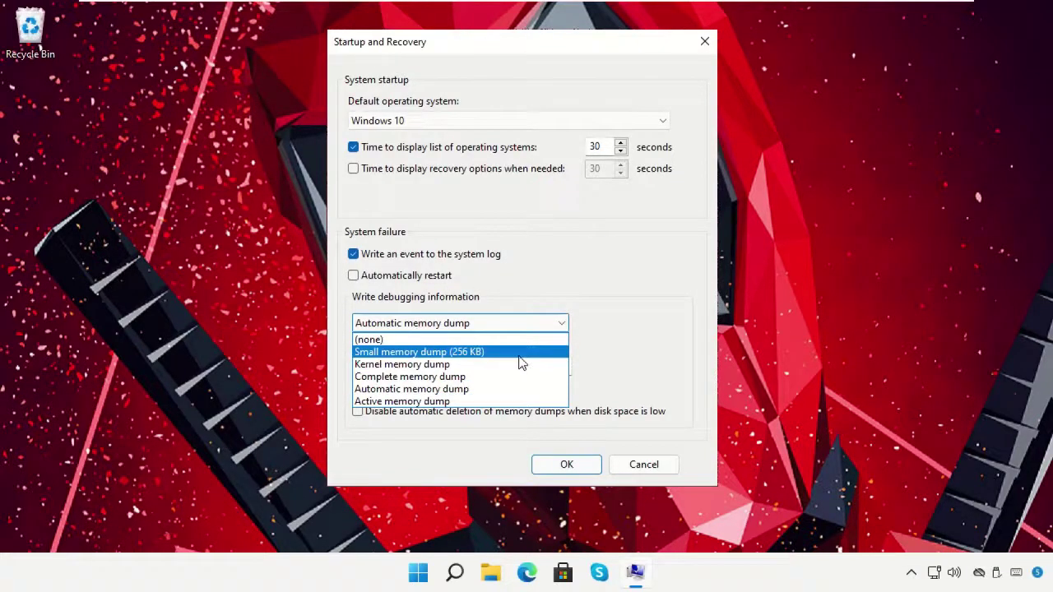
click(519, 352)
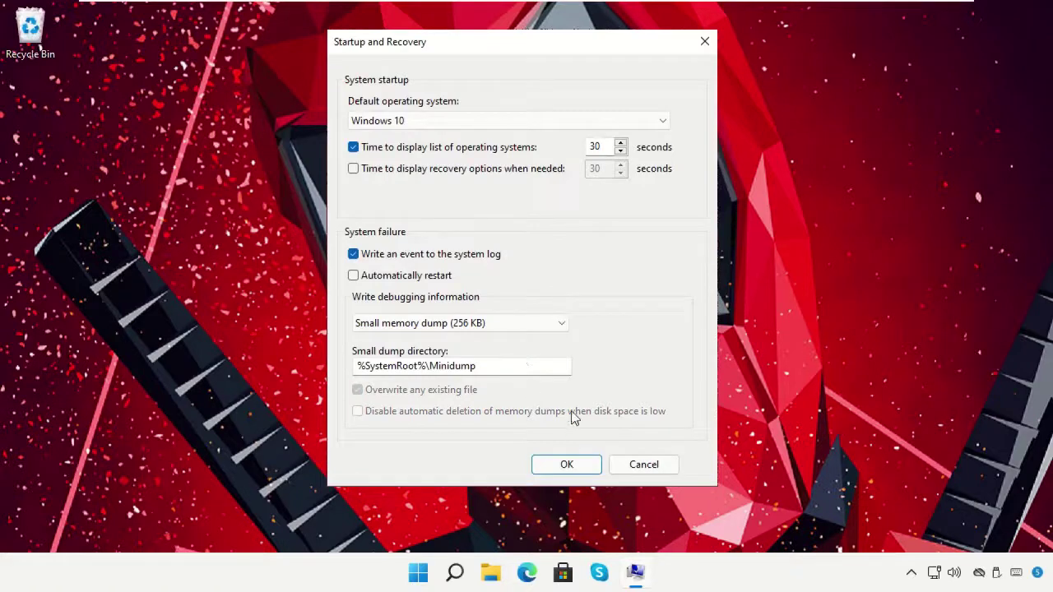
click(567, 465)
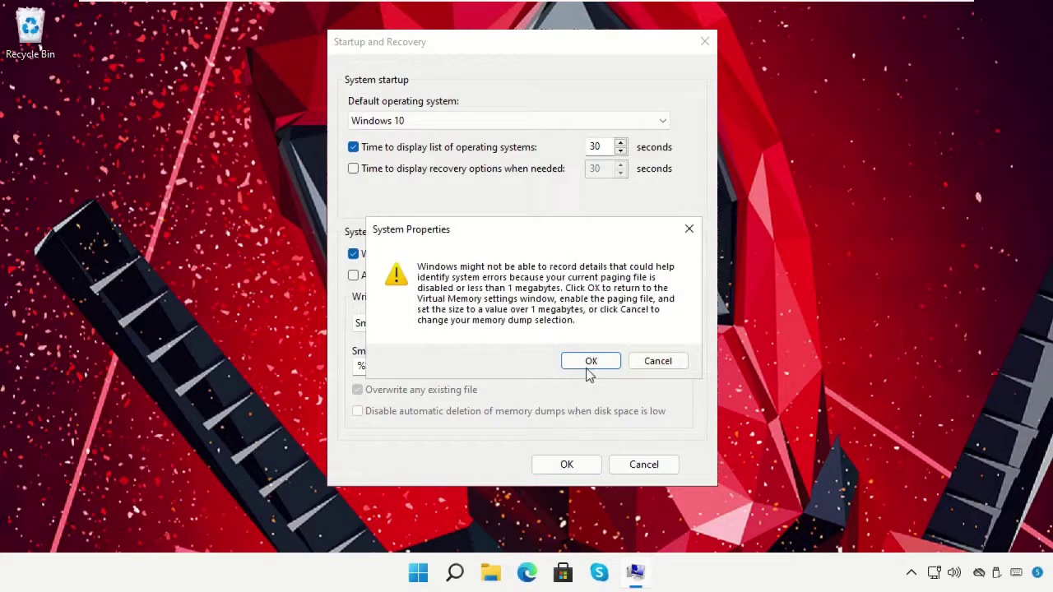
click(589, 362)
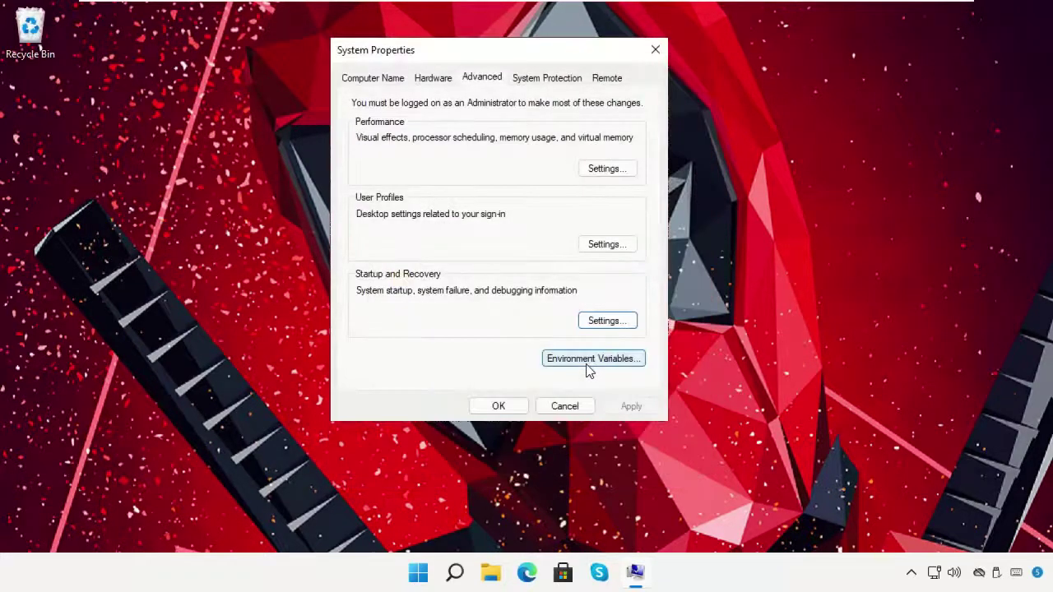
Accept and close System Properties, and open Google Chrome
click(499, 401)
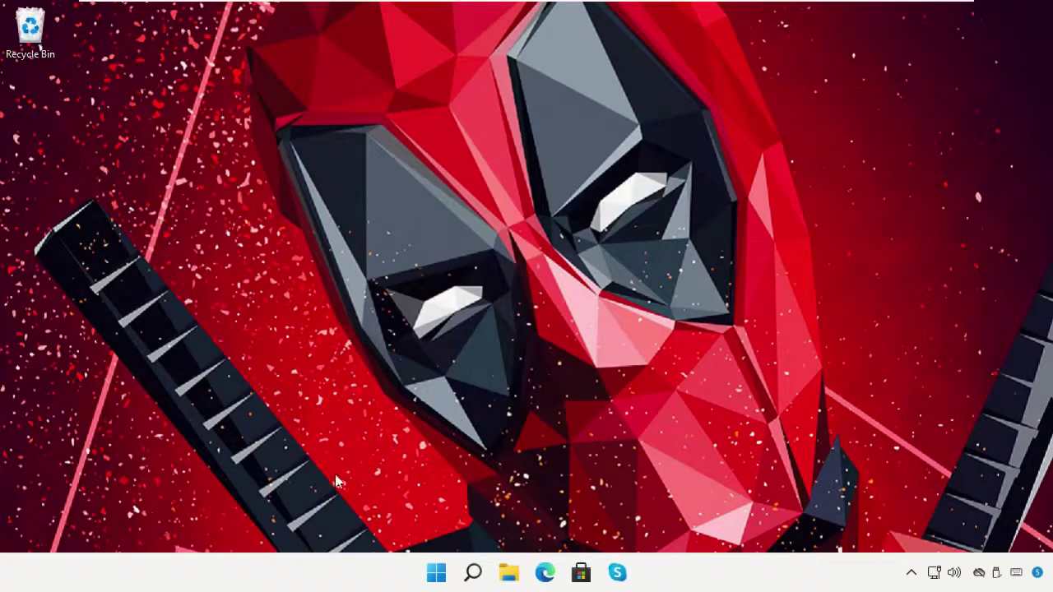
click(473, 573)
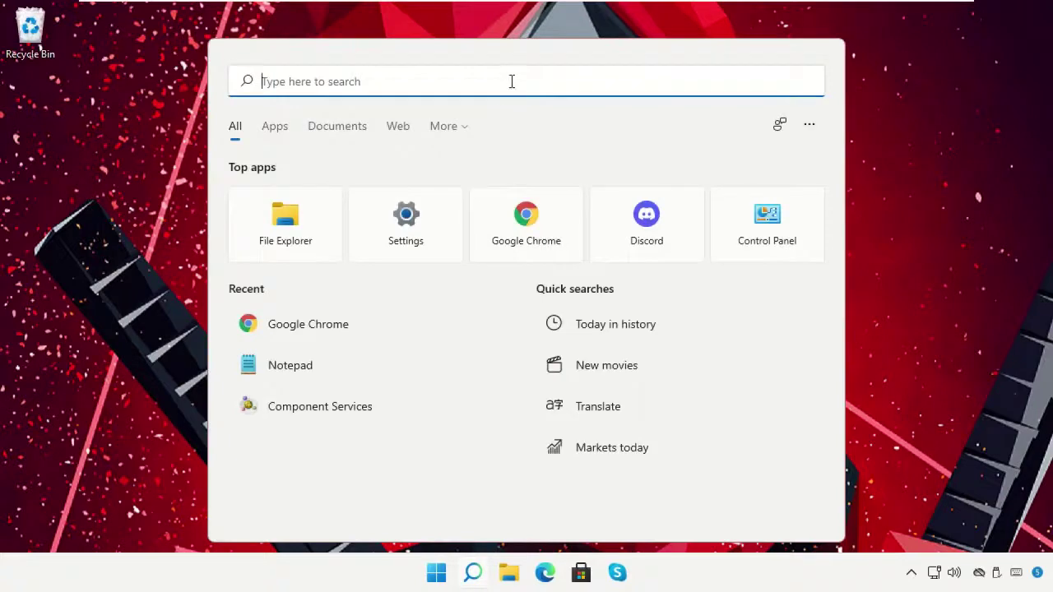
text(Chrome)
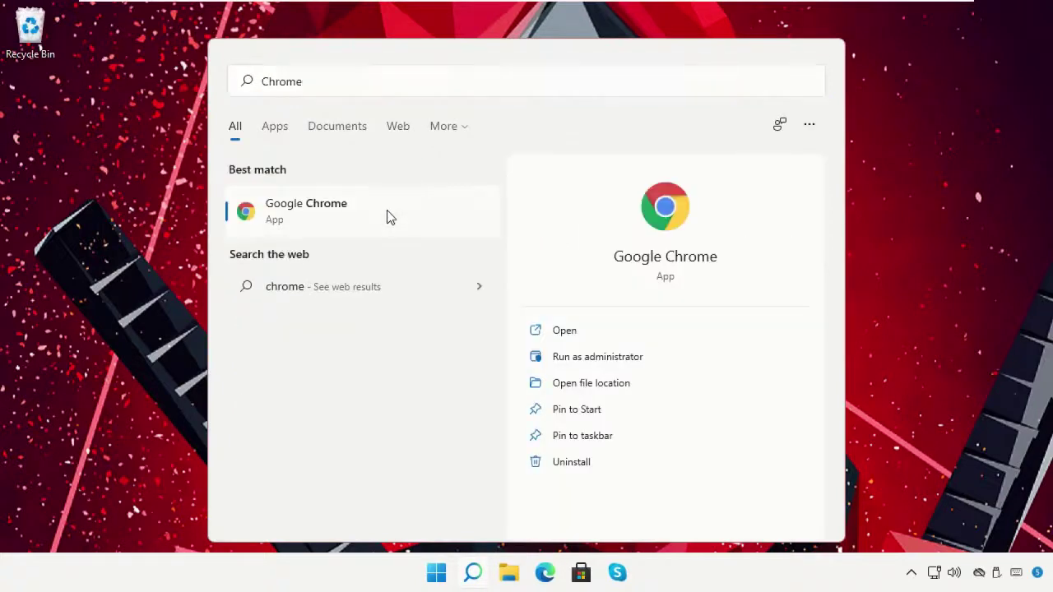
click(390, 213)
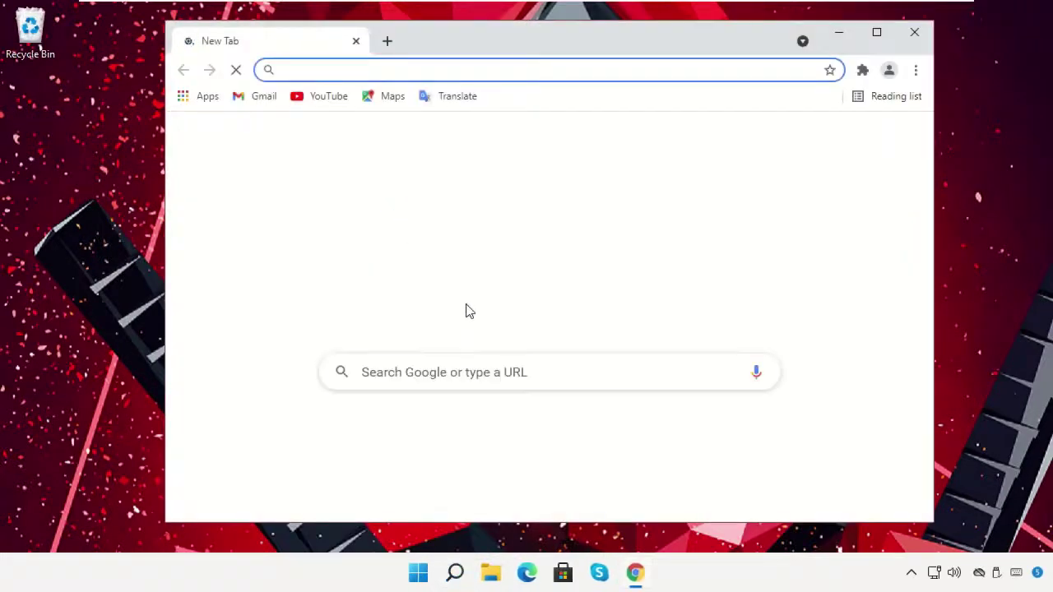
Search Google for "Whocrashed Download" and open the Resplendence Free Downloads page
click(687, 362)
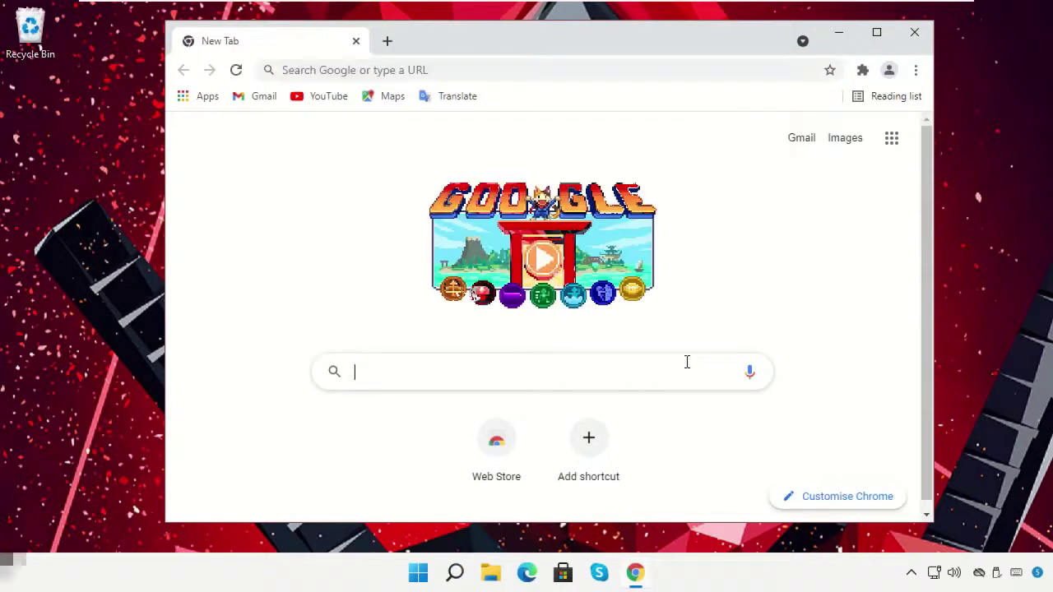
text(Whocrashed Download)
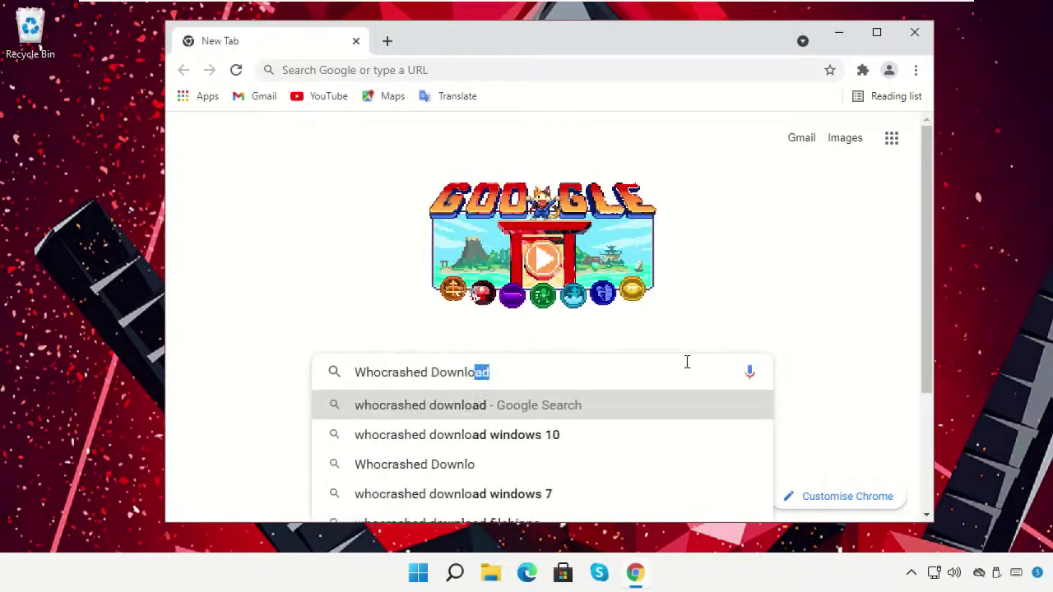
click(666, 411)
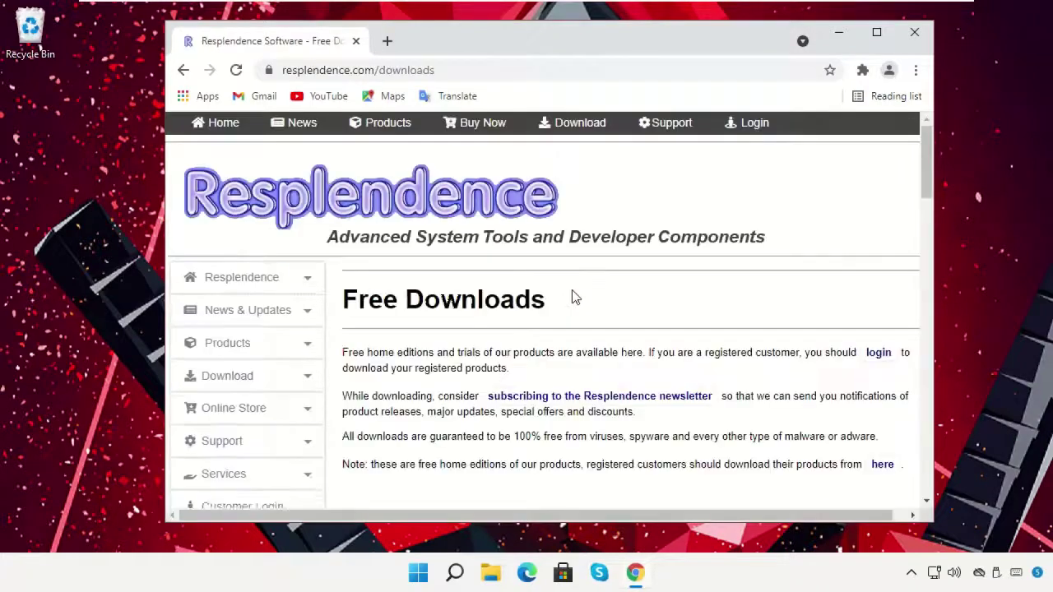
Download the Free Home Edition of WhoCrashed 6.70 listed under Crash Analysis Tools
scroll(688, 318, down, 4)
scroll(699, 324, down, 7)
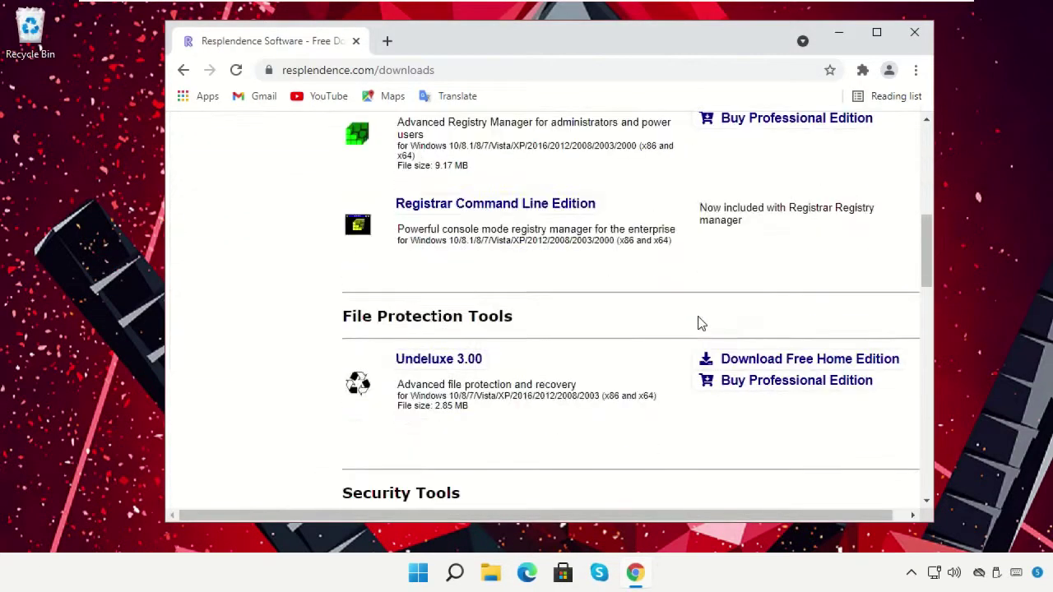
scroll(699, 323, down, 3)
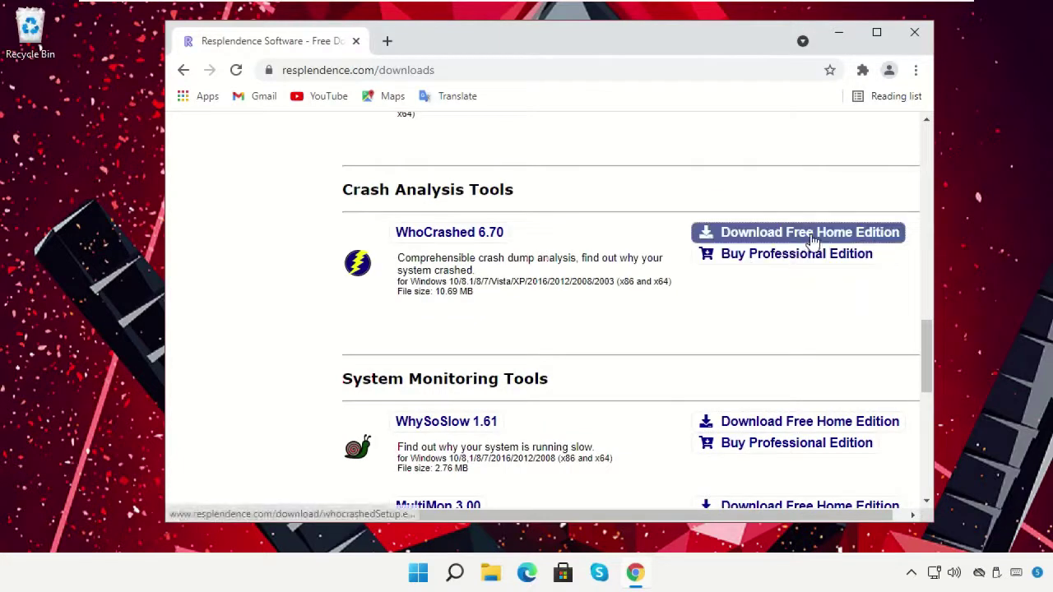
click(786, 239)
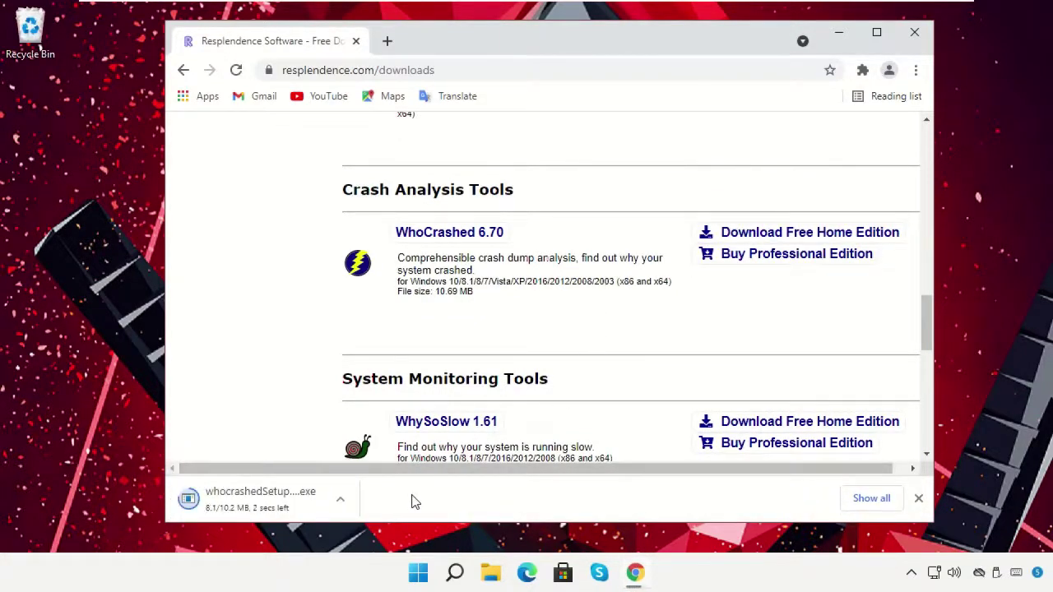
Run the downloaded WhoCrashed setup file with permission to make changes to the device, and close the browser
click(281, 508)
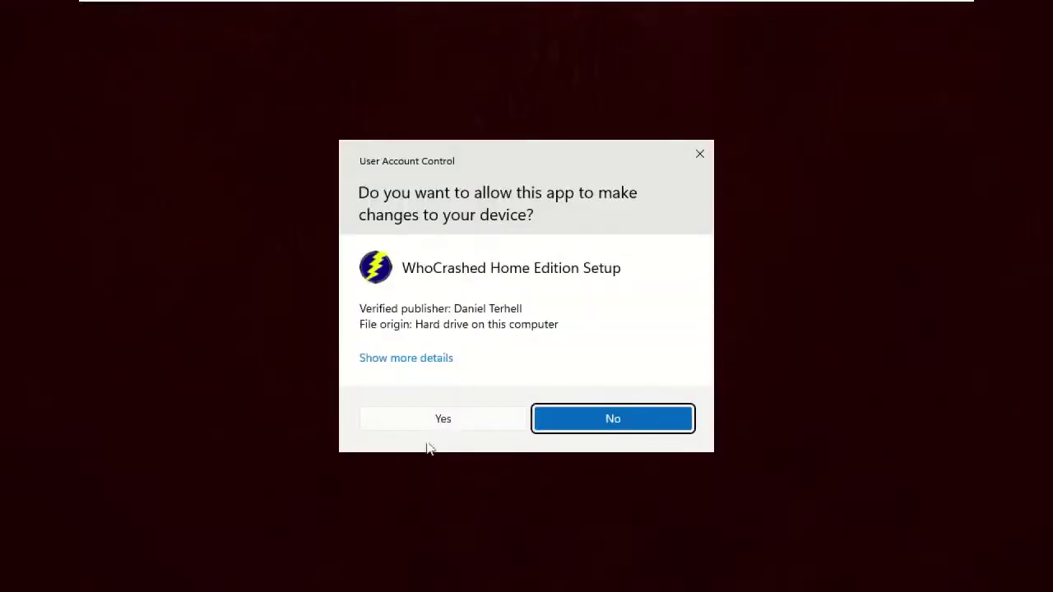
click(435, 425)
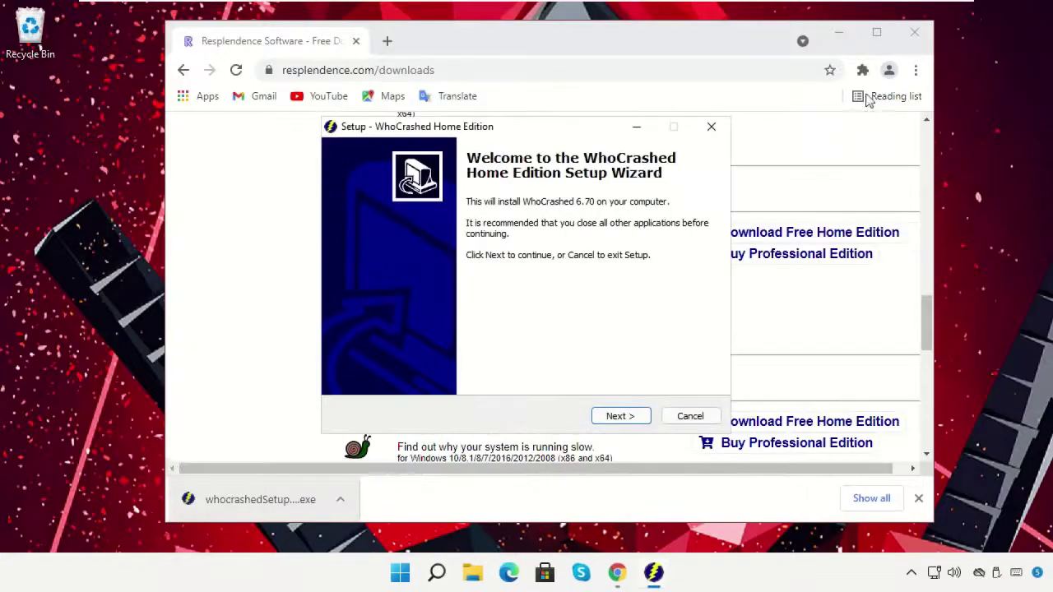
click(915, 33)
Install WhoCrashed Home Edition, accepting the agreement, keeping the default folders and creating a desktop shortcut, and launch it on finishing
click(621, 416)
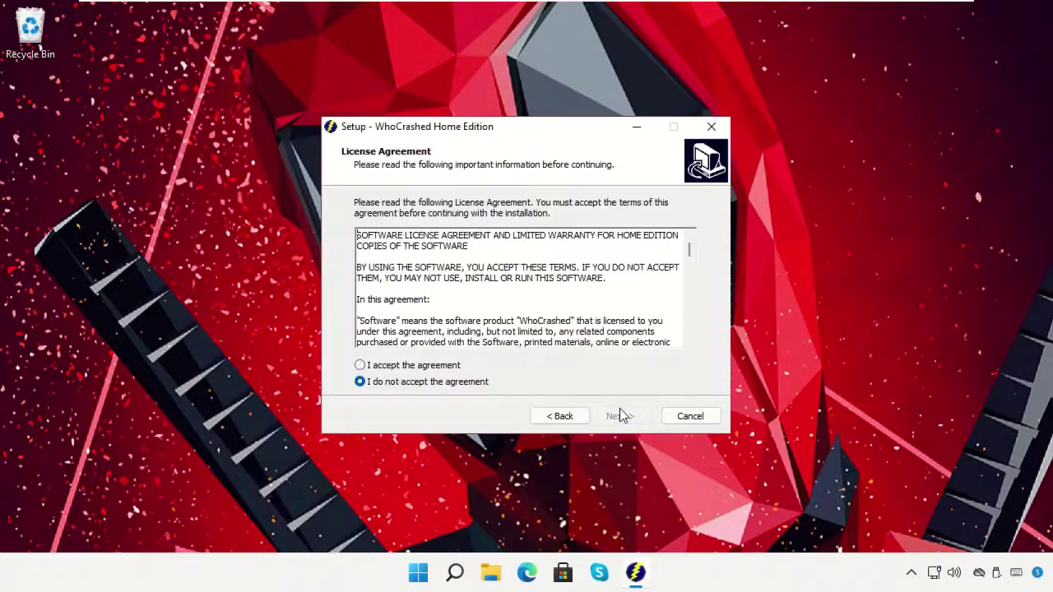
click(438, 367)
click(613, 415)
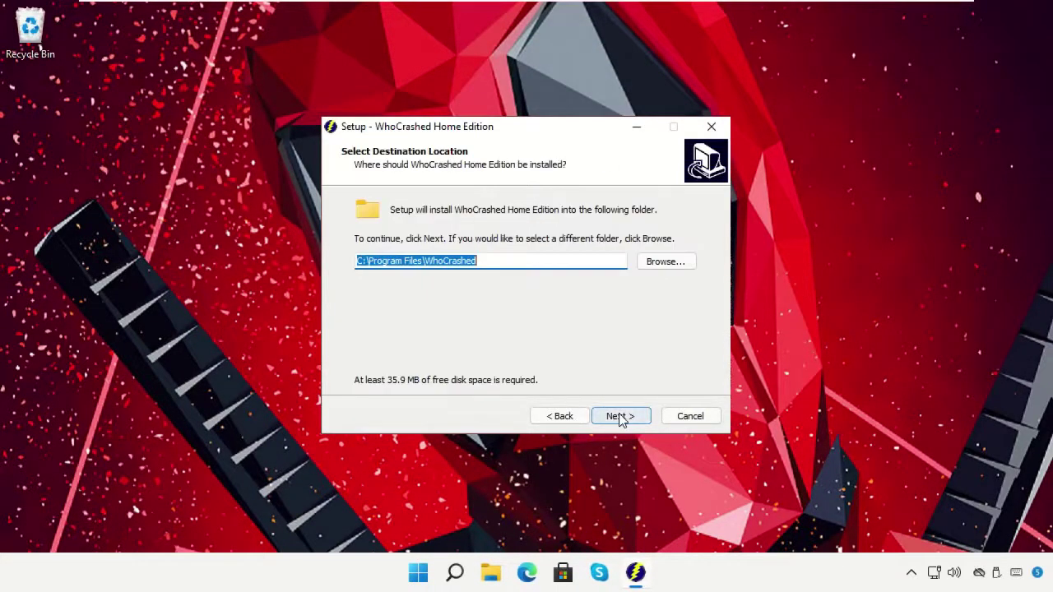
click(615, 417)
click(619, 417)
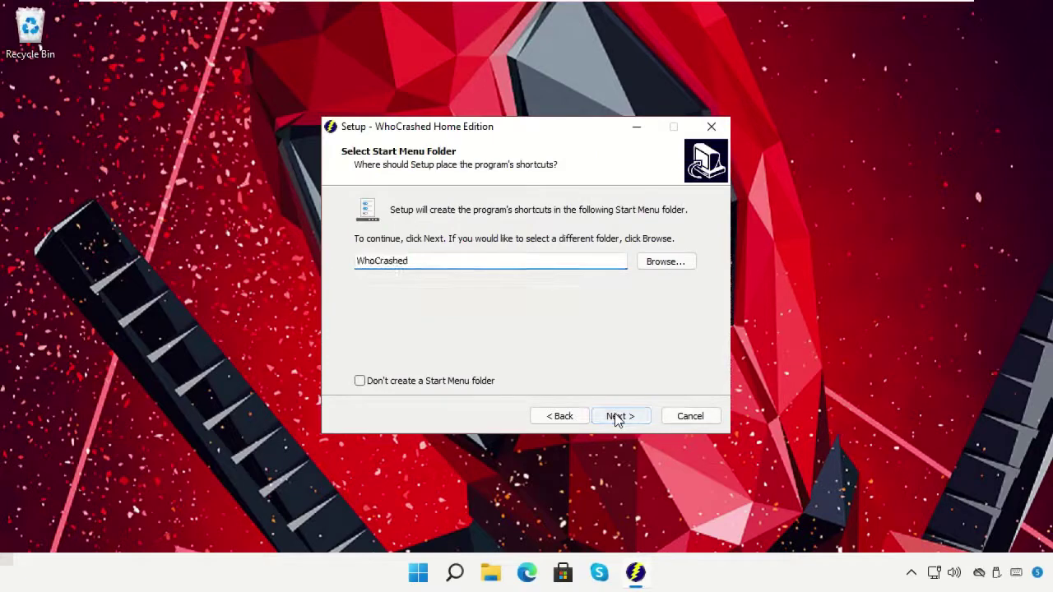
click(436, 260)
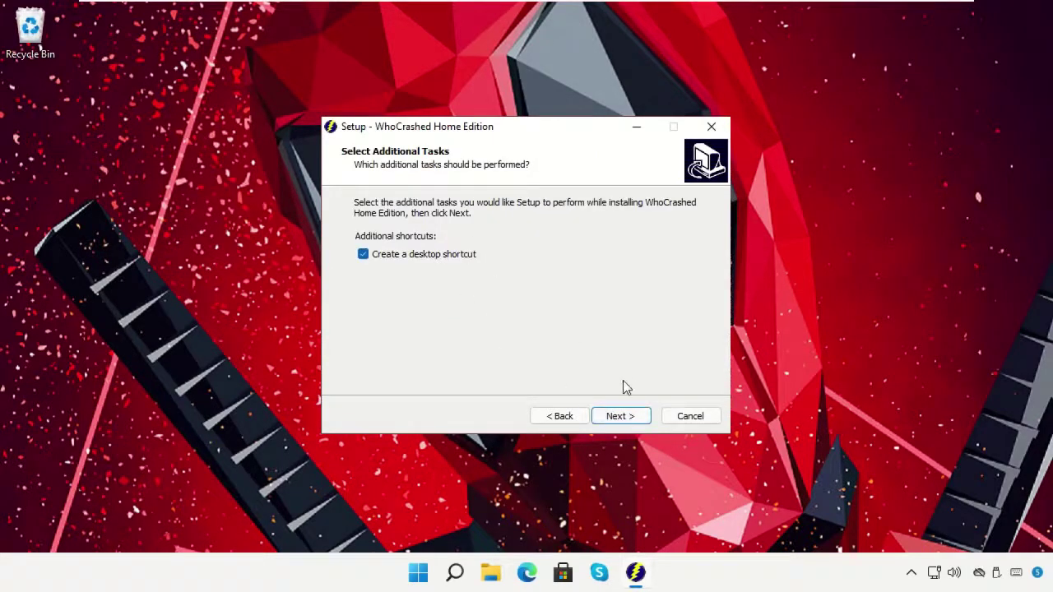
click(620, 415)
click(621, 415)
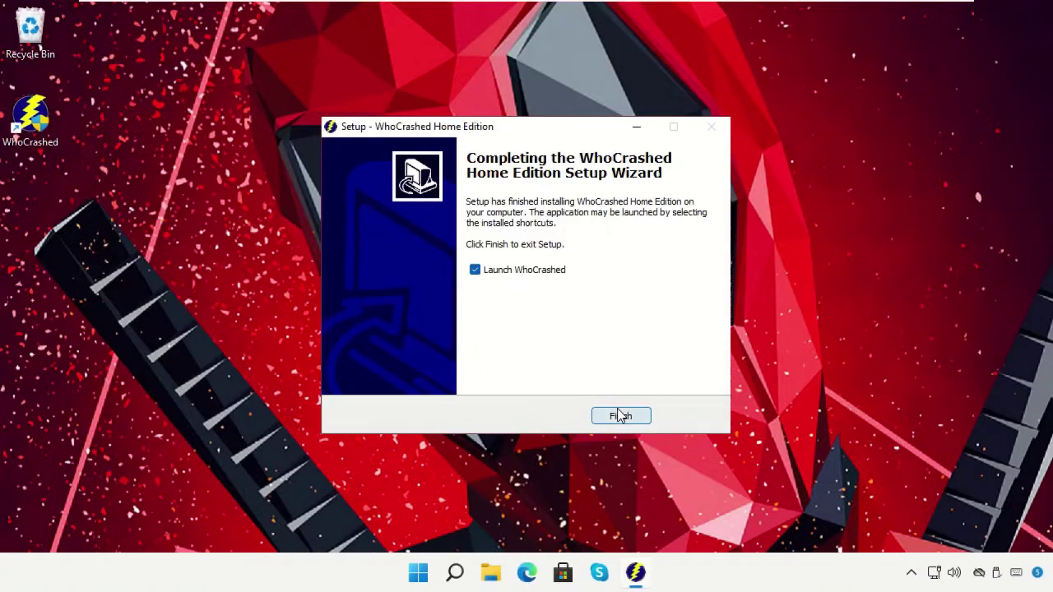
click(621, 417)
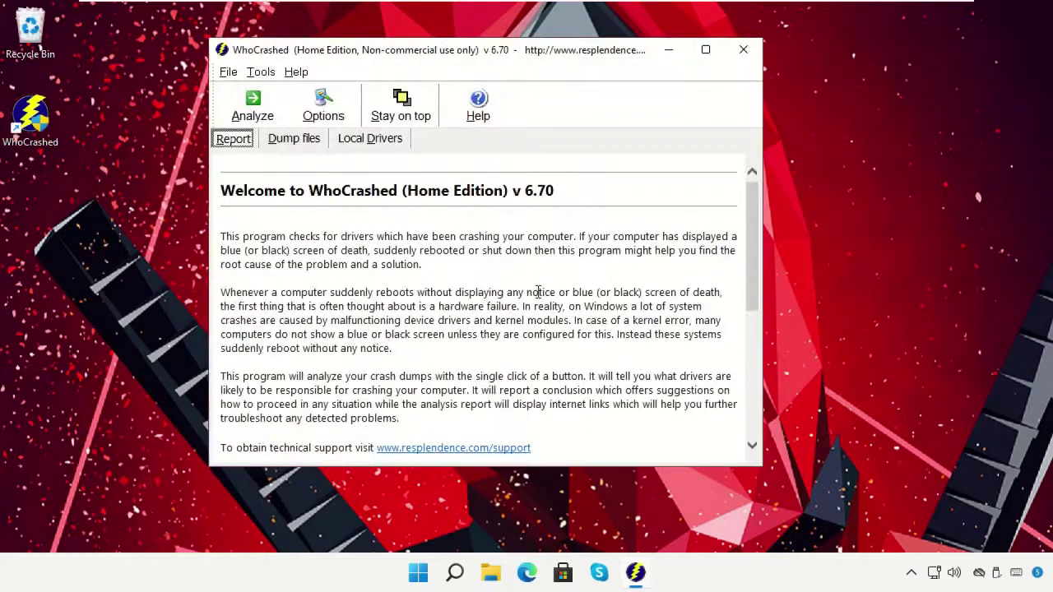
Analyze the computer's crash dumps in WhoCrashed and dismiss the information message
scroll(538, 293, down, 3)
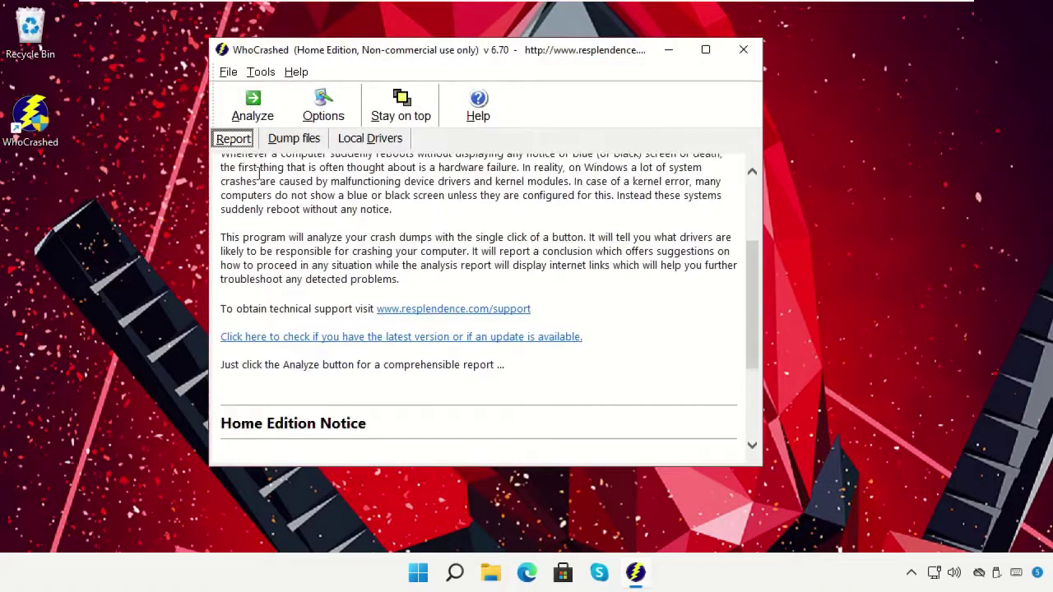
click(255, 116)
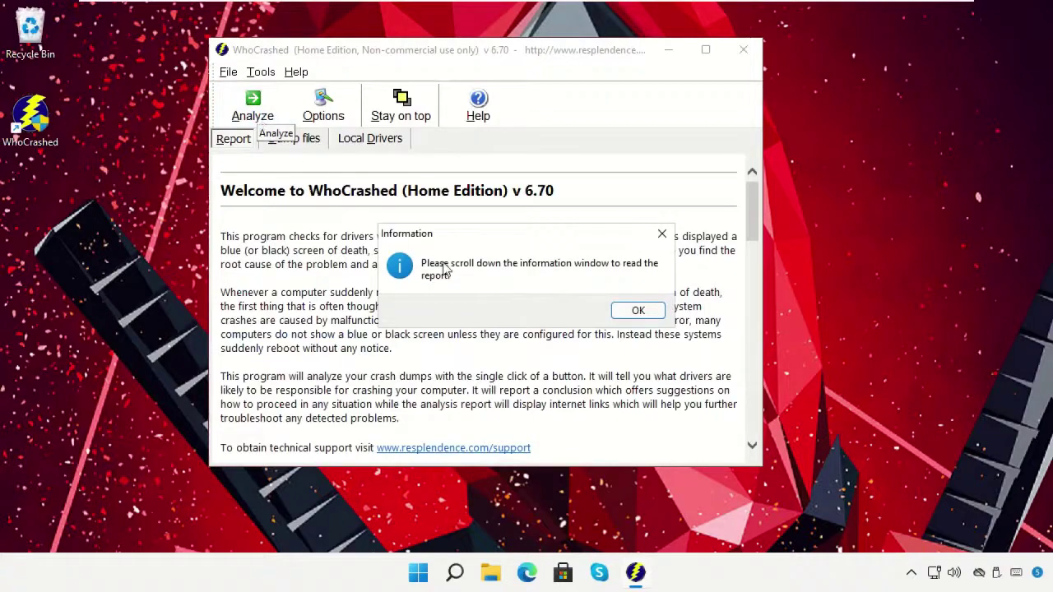
click(635, 309)
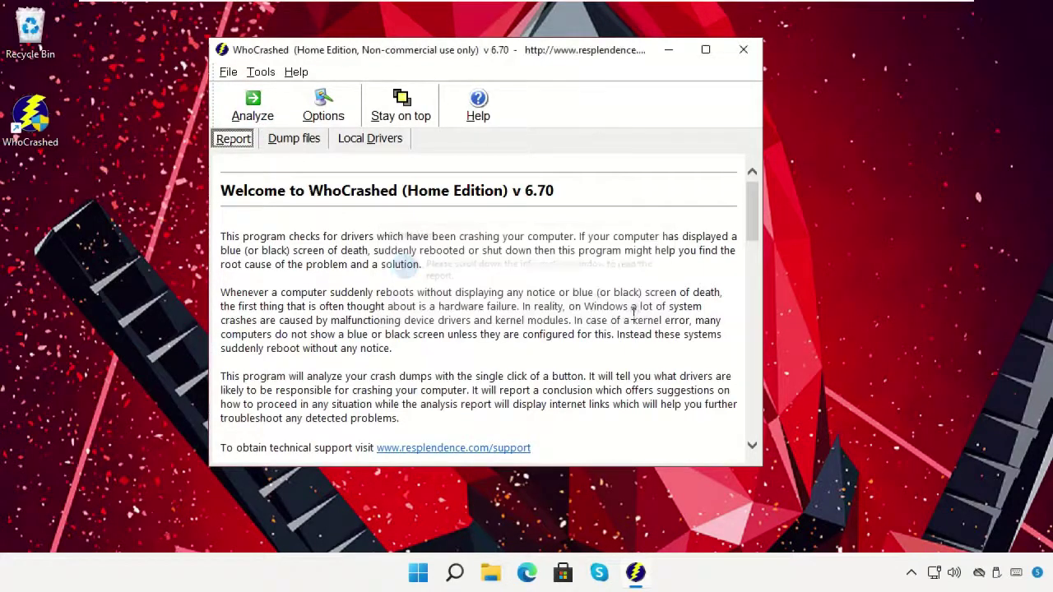
Examine the report's System Information, Crash Dump Analysis and Conclusion sections, and close WhoCrashed
scroll(633, 313, down, 2)
scroll(634, 313, down, 9)
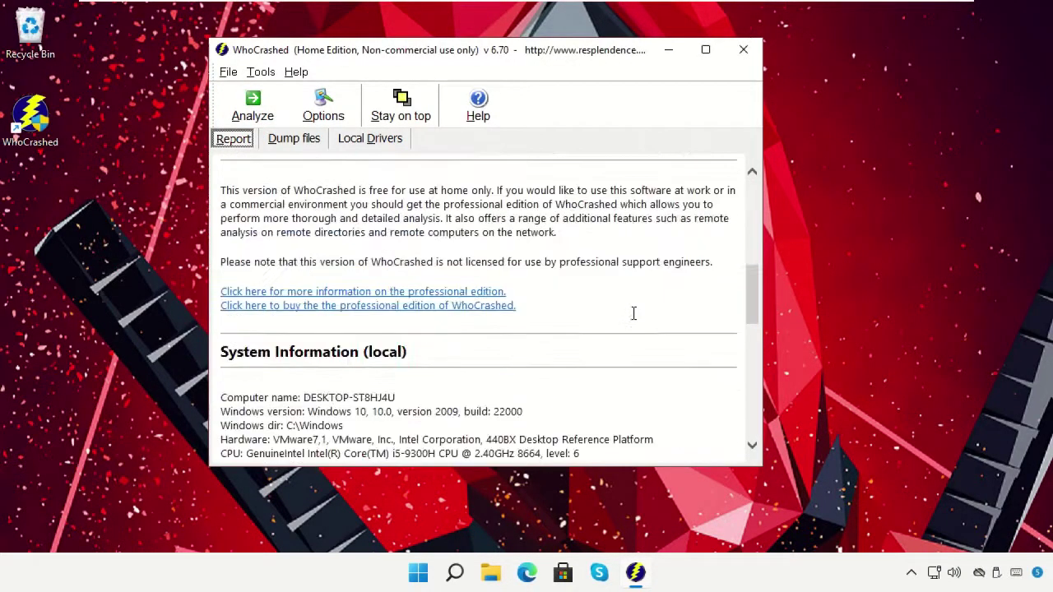
scroll(634, 314, down, 2)
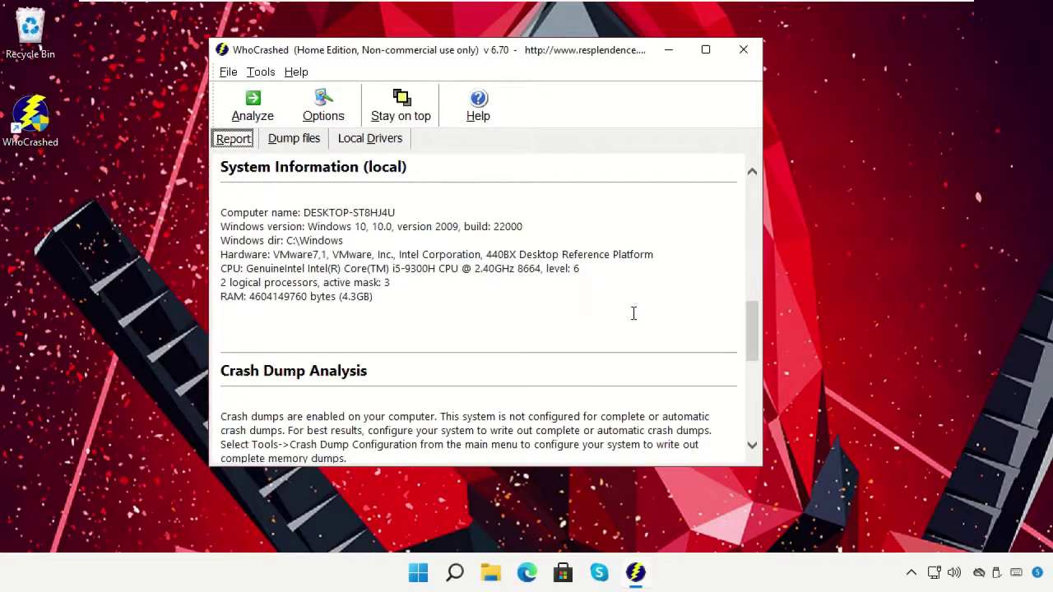
scroll(634, 313, down, 5)
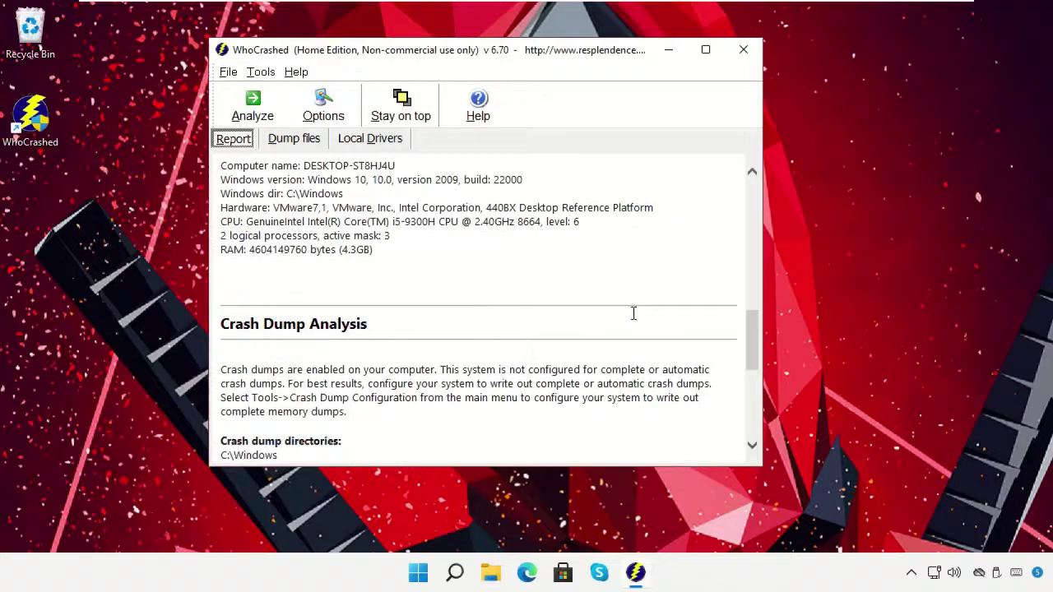
scroll(633, 313, up, 1)
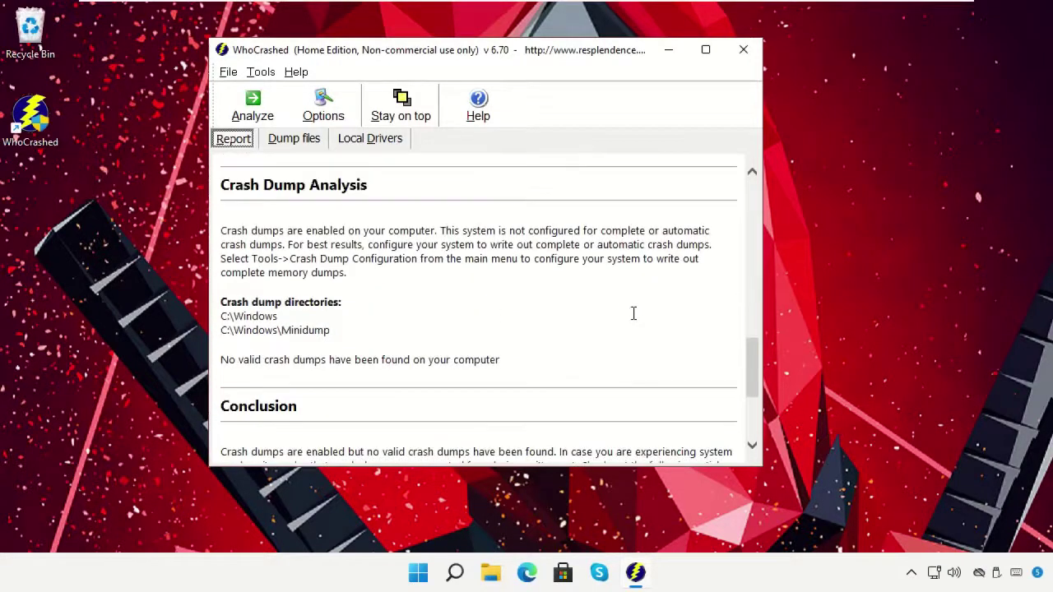
scroll(634, 314, down, 3)
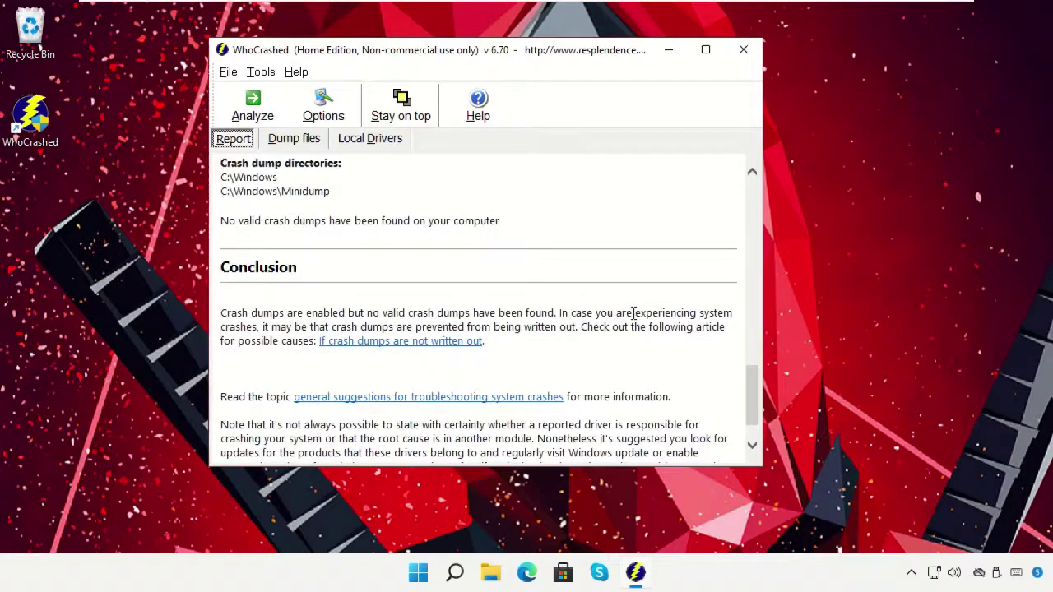
scroll(634, 313, up, 3)
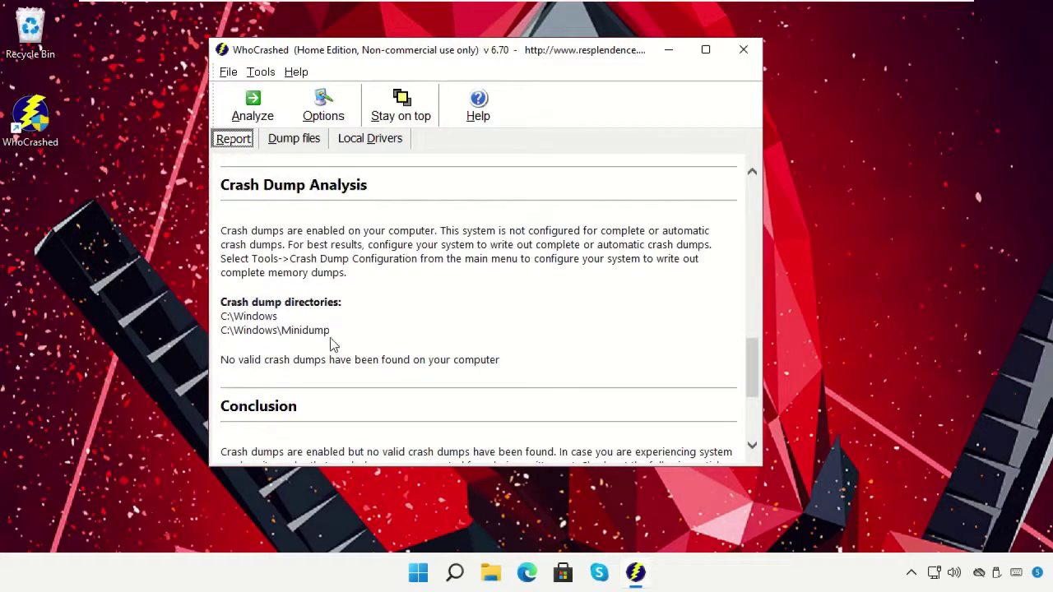
click(229, 373)
click(743, 51)
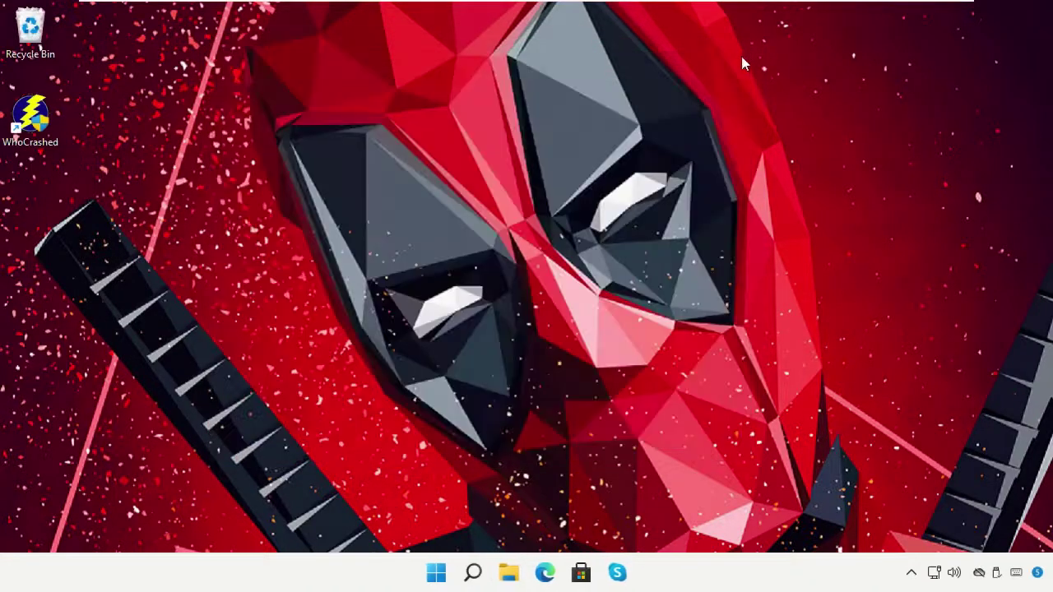
Open System Information by running msinfo32
right_click(439, 574)
click(419, 479)
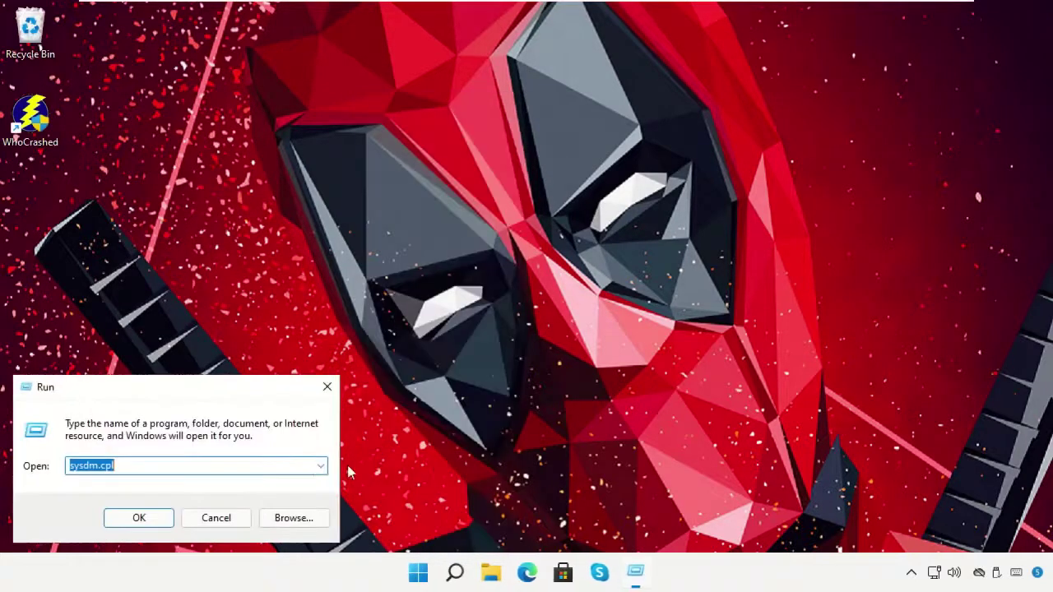
key(BackSpace)
text(msinfo32)
click(145, 517)
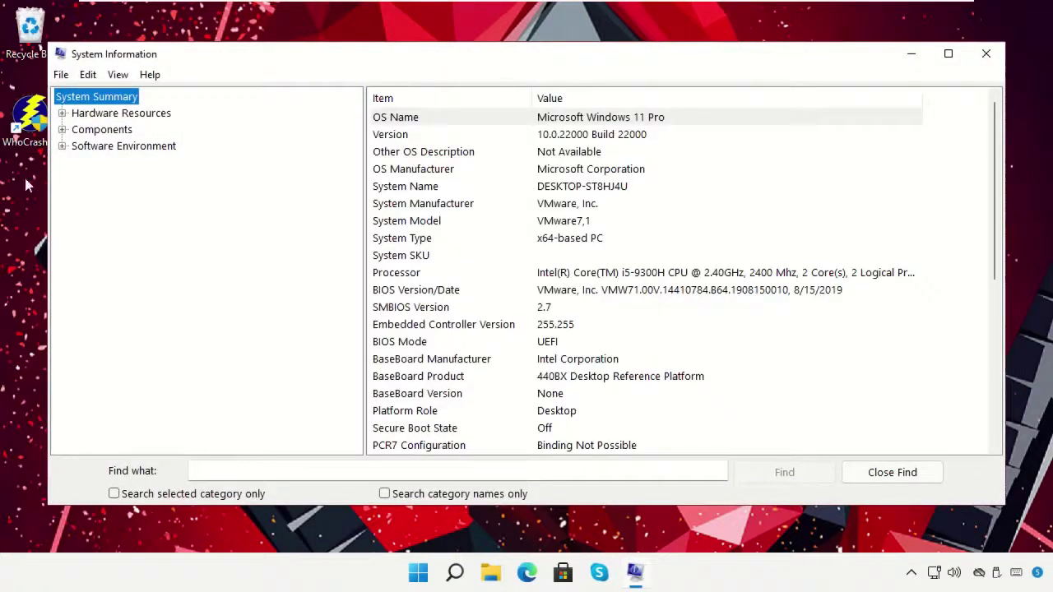
Review the Running Tasks under Software Environment, including their start times, versions and file dates, and close System Information
click(65, 147)
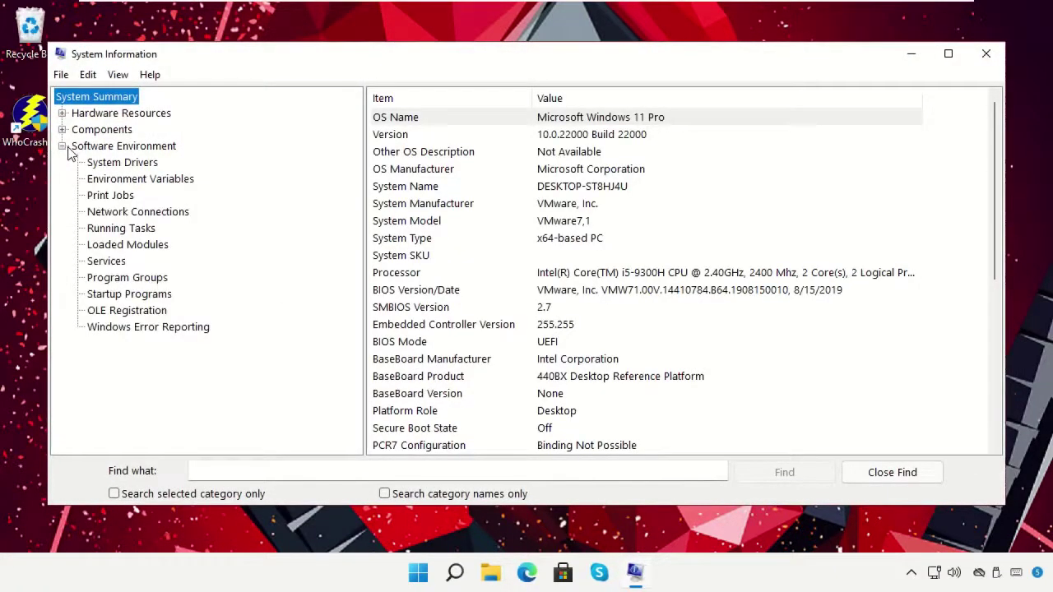
click(103, 231)
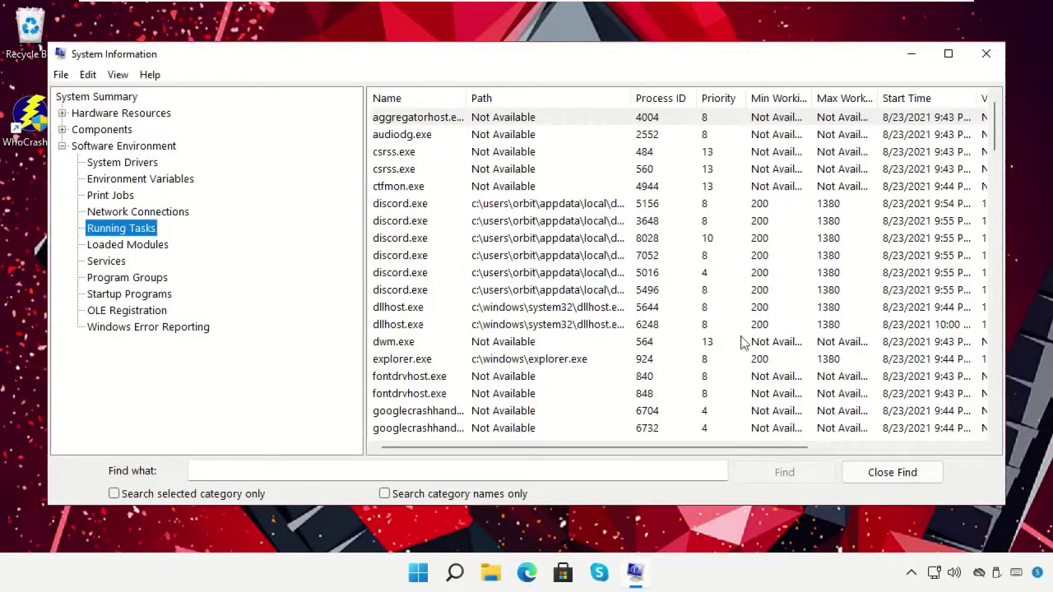
drag(682, 447, 828, 439)
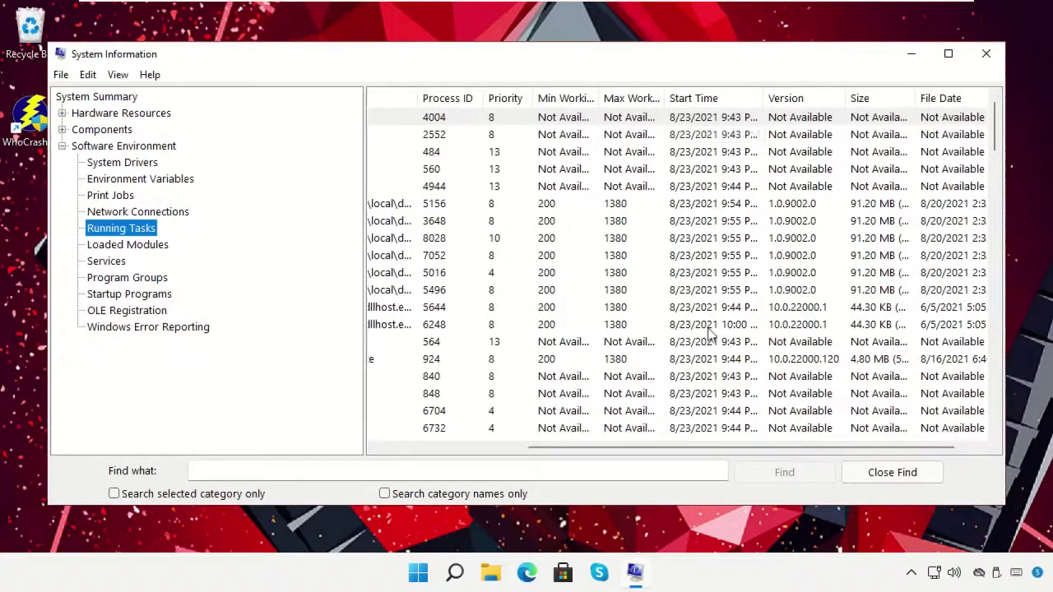
scroll(718, 421, down, 2)
scroll(718, 421, down, 10)
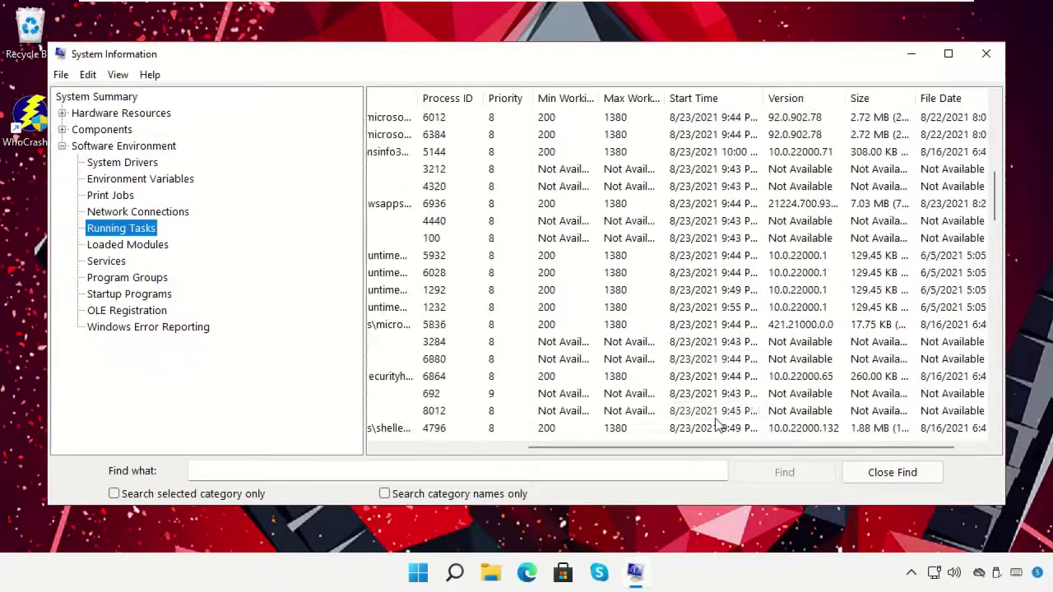
drag(997, 241, 998, 436)
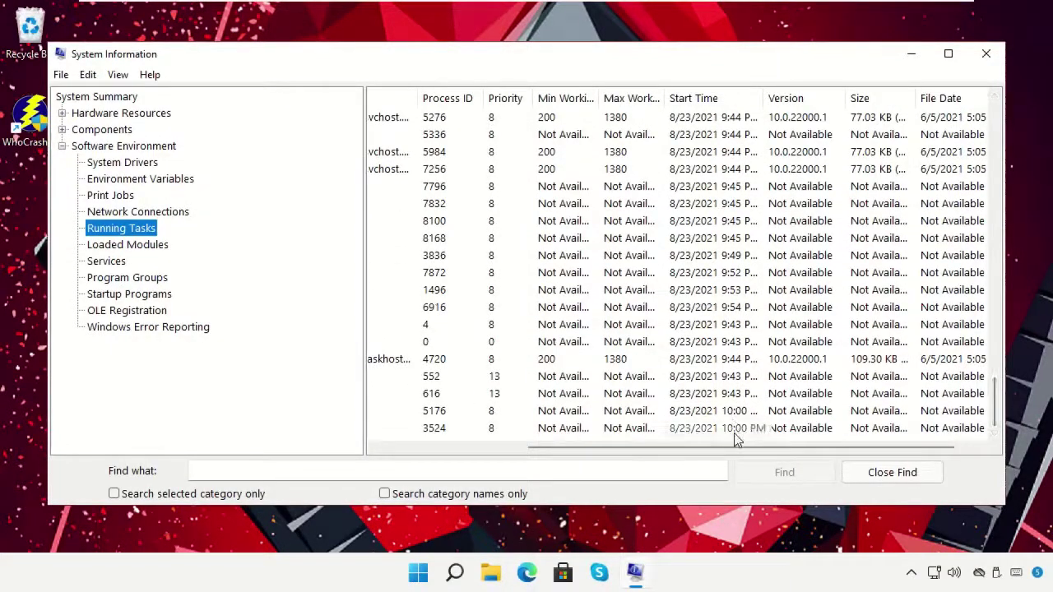
click(986, 53)
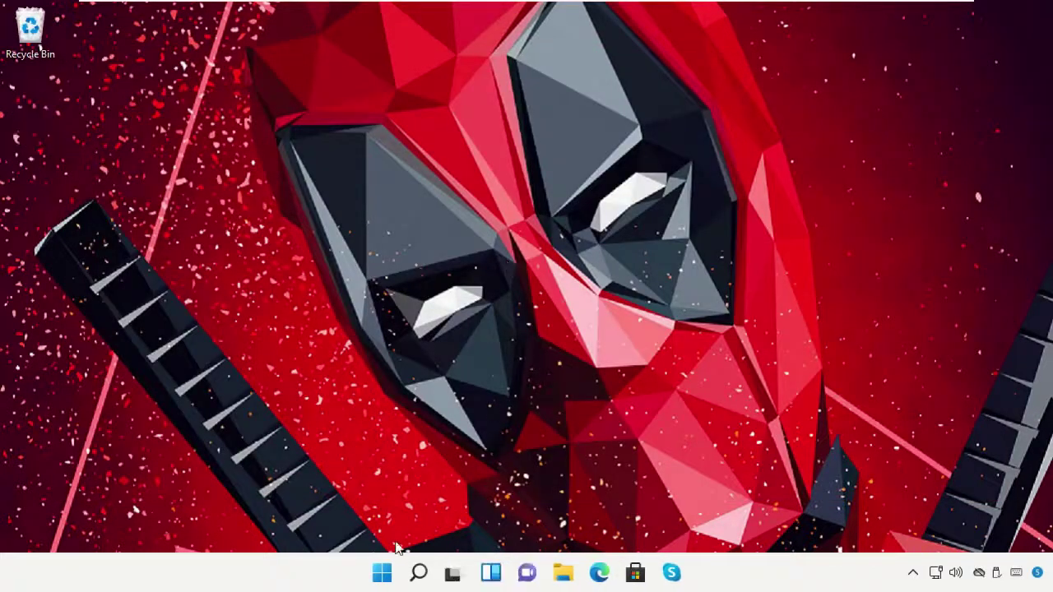
Restart the computer
click(382, 573)
click(735, 518)
click(732, 482)
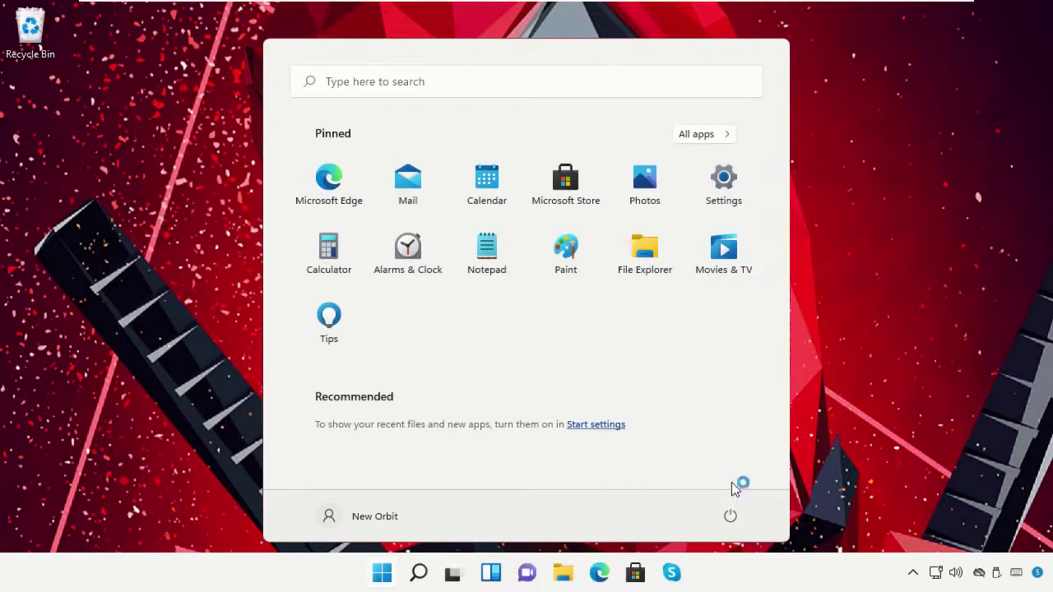